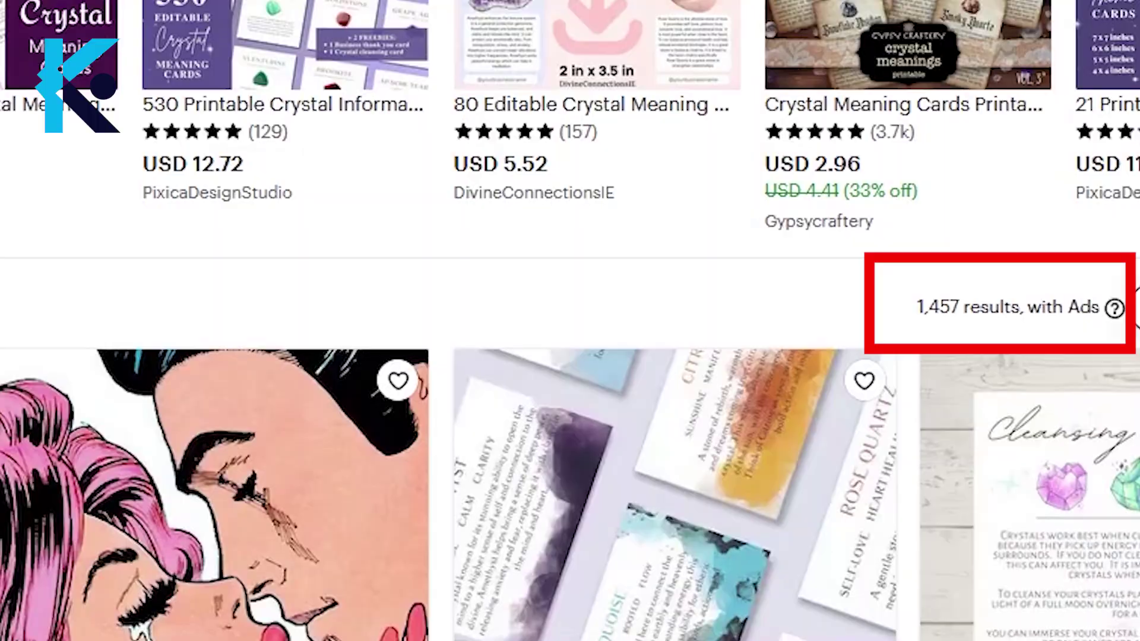
- Search Etsy for 'Crystal cards' to bring up the 47,361 matching listings
scroll(597, 496, down, 10)
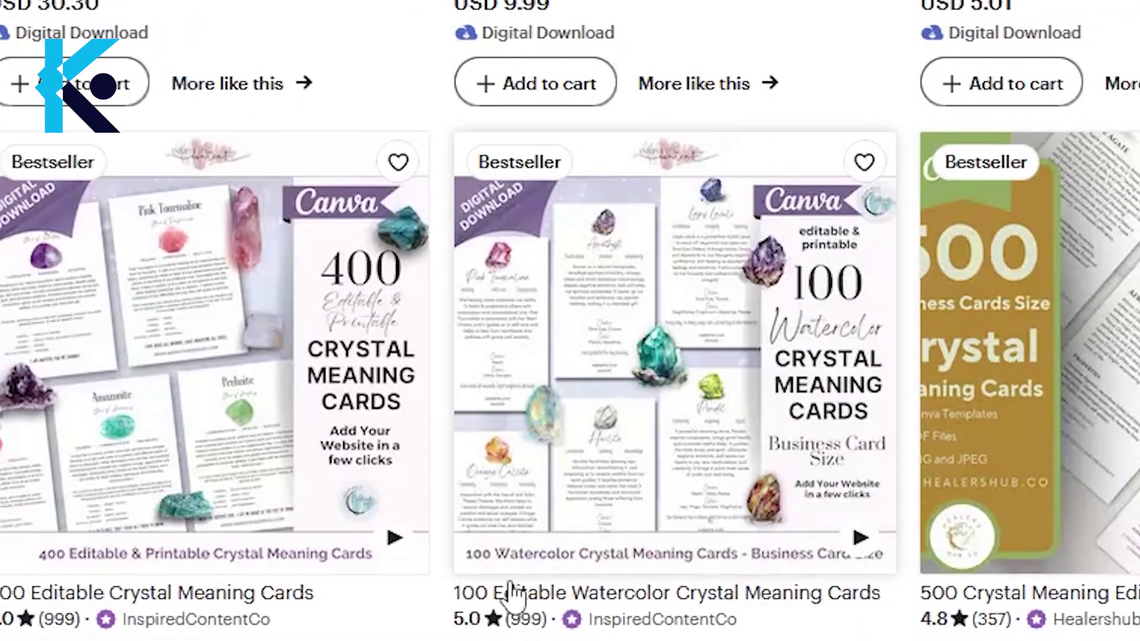
scroll(326, 390, down, 8)
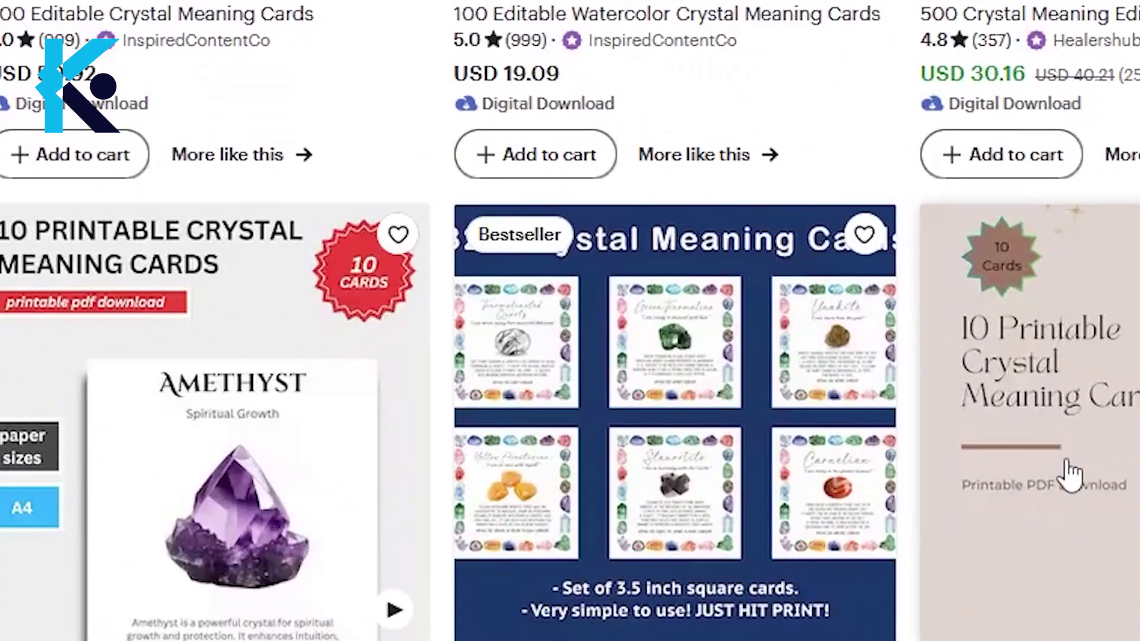
scroll(1069, 410, down, 3)
text(Crysta)
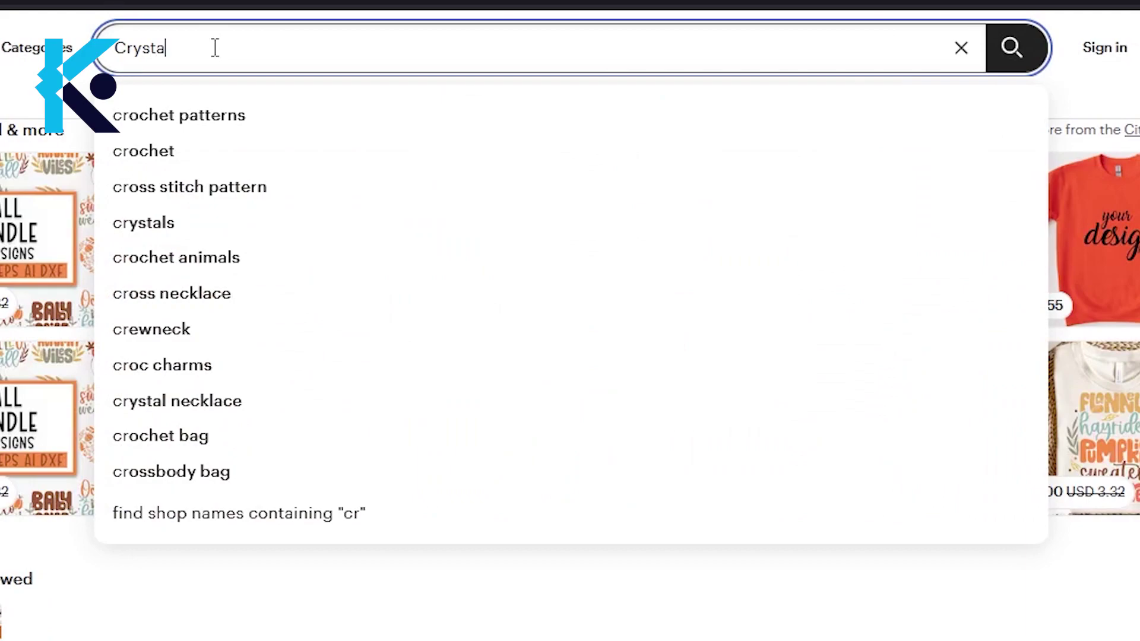
text(l cards)
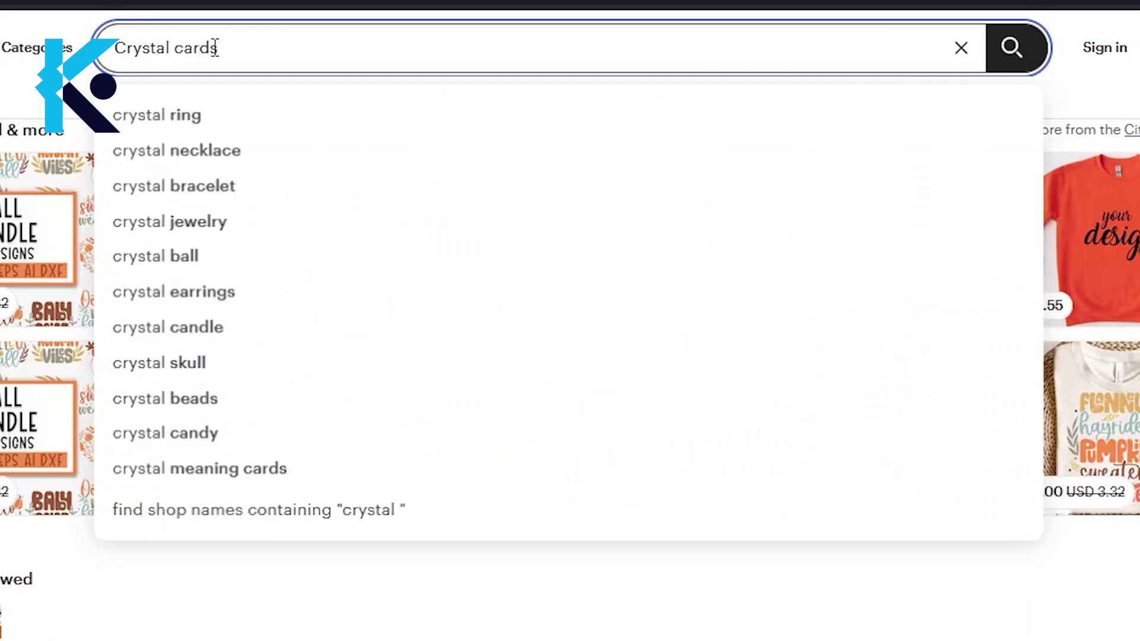
key(Return)
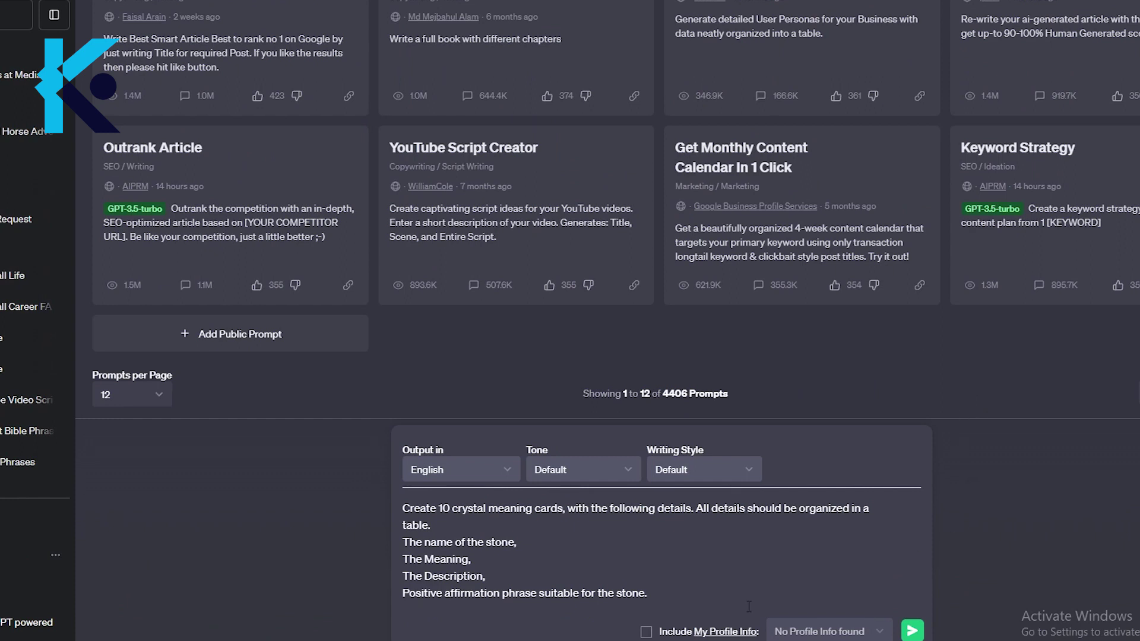
- Send ChatGPT the prompt asking for a 10-stone crystal meaning card table
click(913, 631)
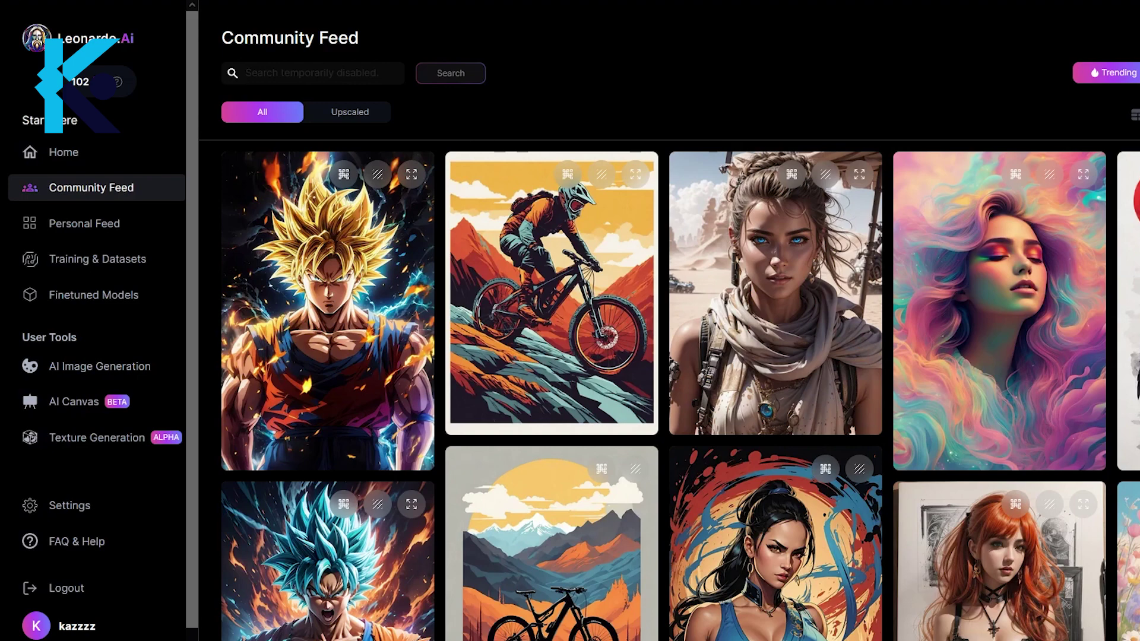
- Scroll down through the Leonardo.Ai Community Feed images looking for ideas
scroll(901, 174, down, 15)
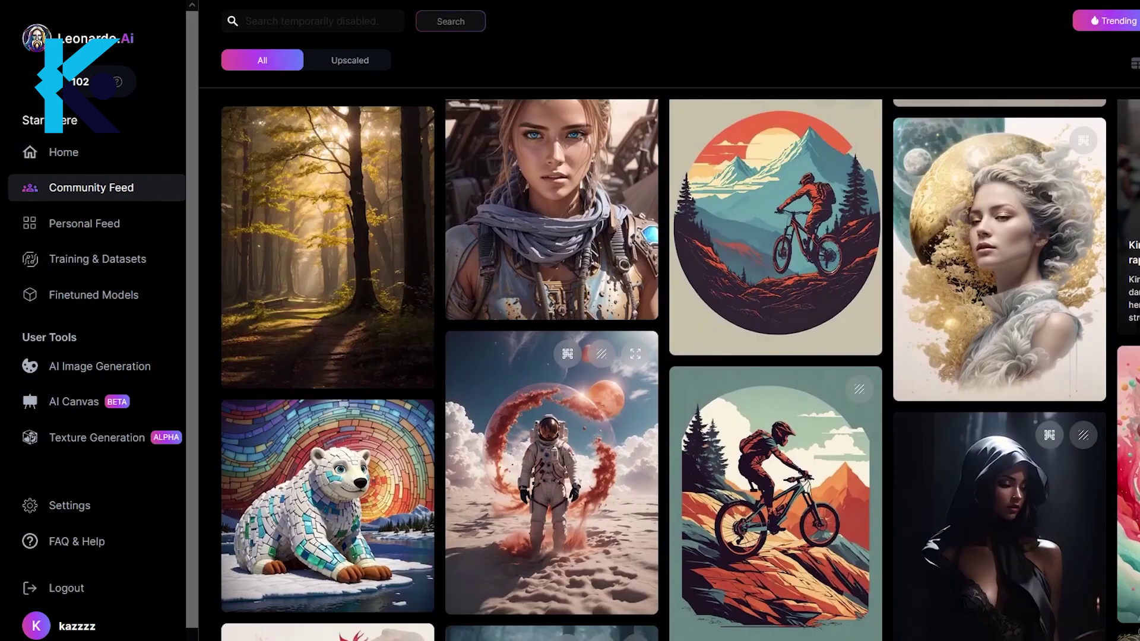
scroll(900, 174, down, 4)
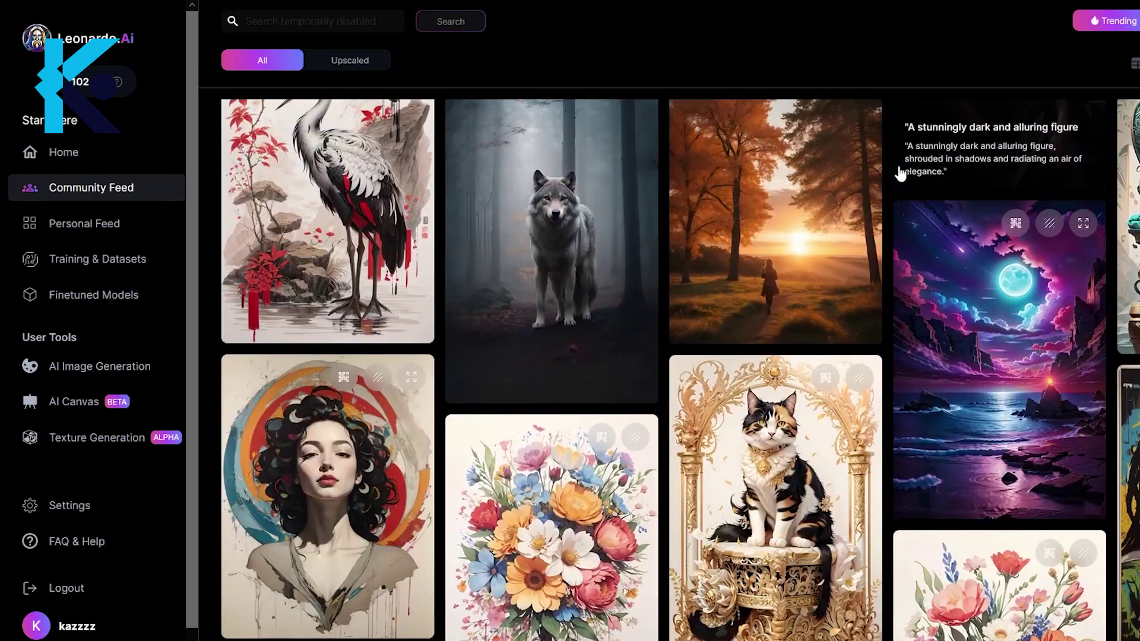
scroll(901, 174, down, 9)
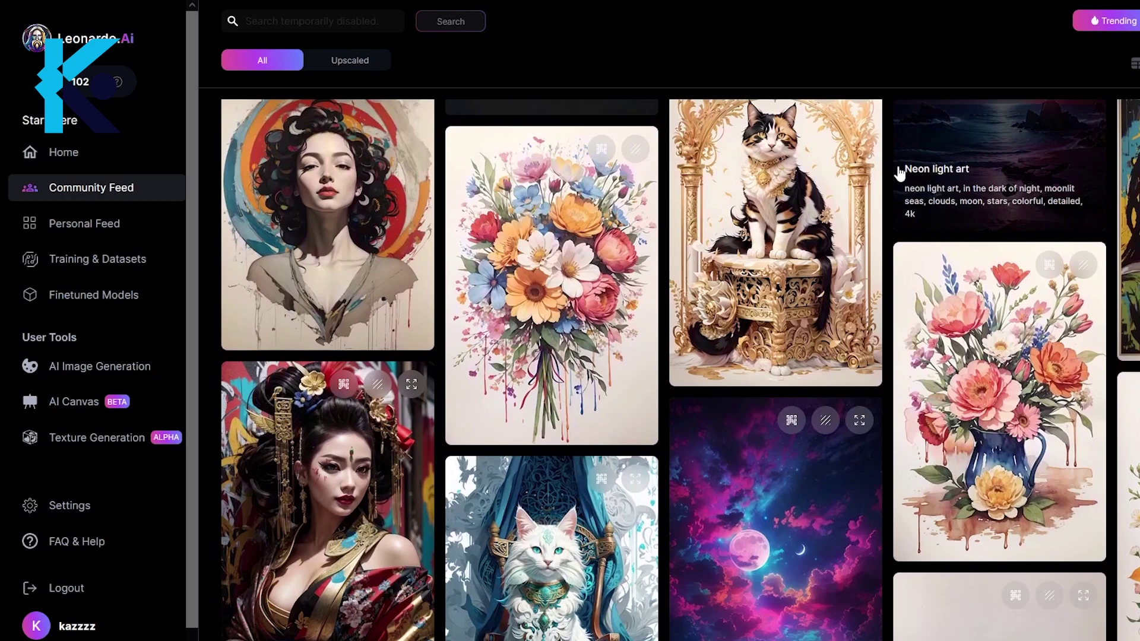
scroll(901, 174, down, 12)
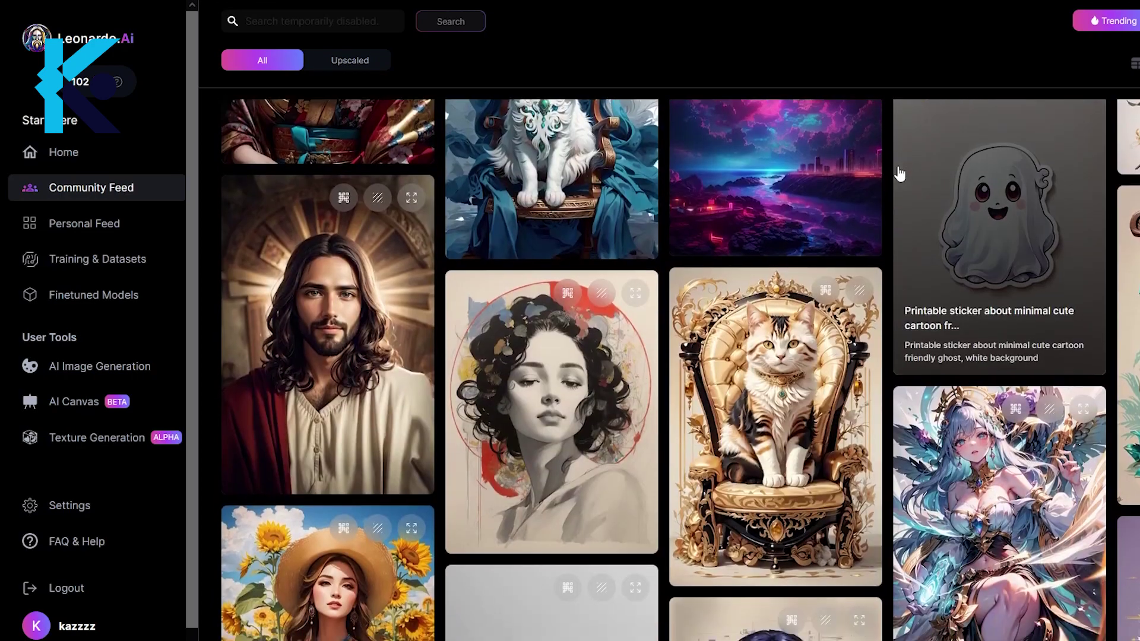
scroll(901, 174, down, 4)
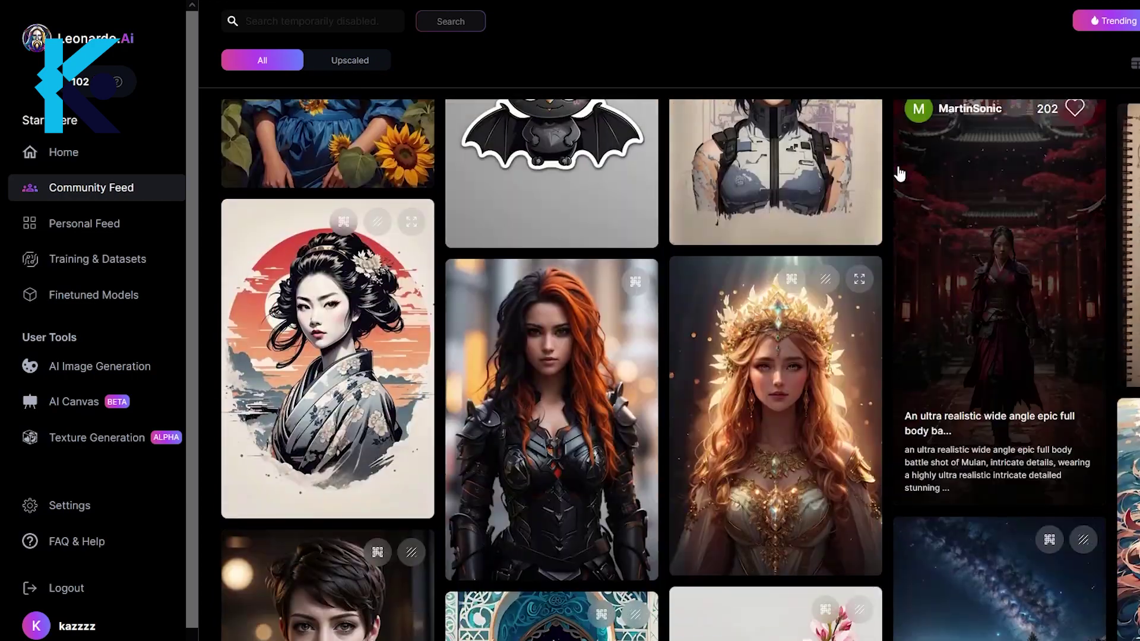
scroll(903, 172, down, 8)
scroll(906, 170, down, 10)
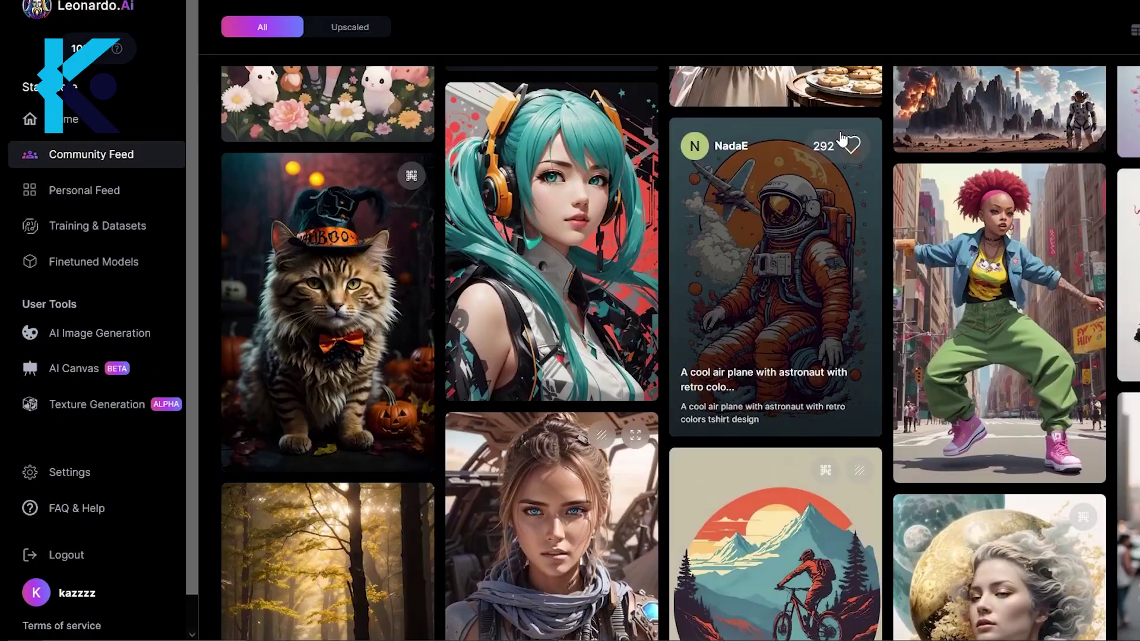
- Reuse the gold moon-woman image's PhotoReal settings, replacing its prompt with the Amethyst Crystal prompt
click(1012, 402)
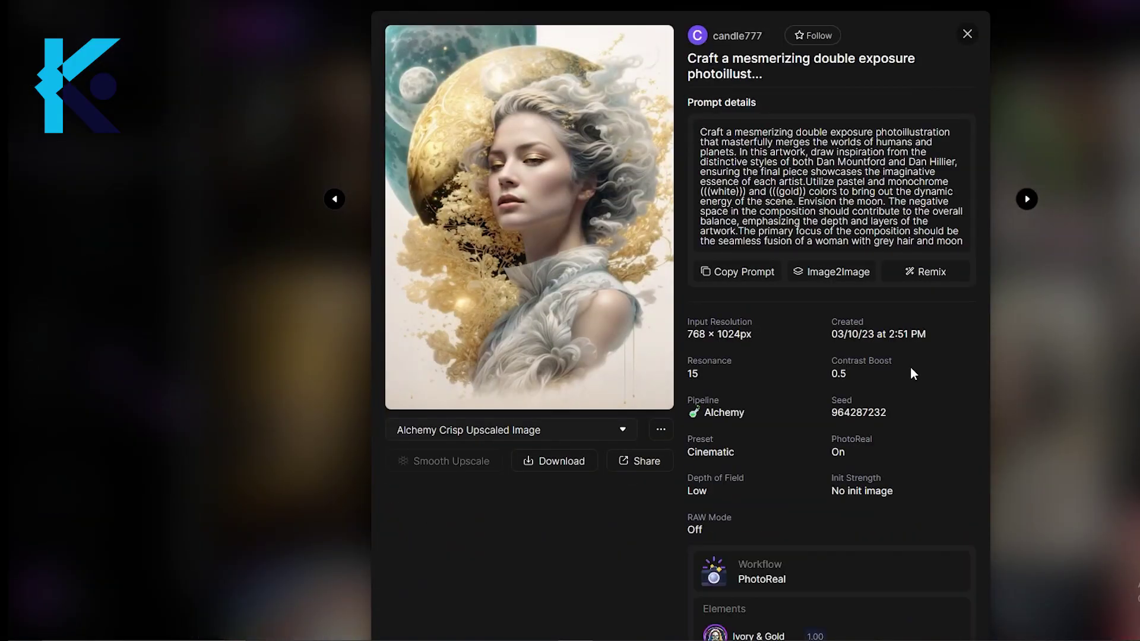
scroll(893, 362, down, 4)
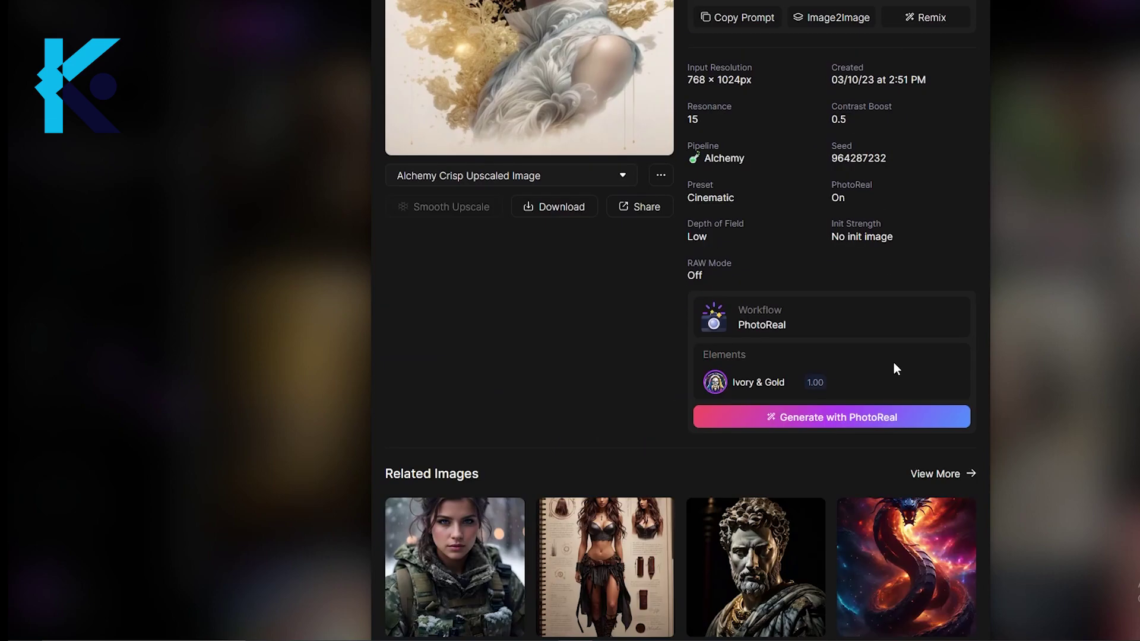
click(858, 419)
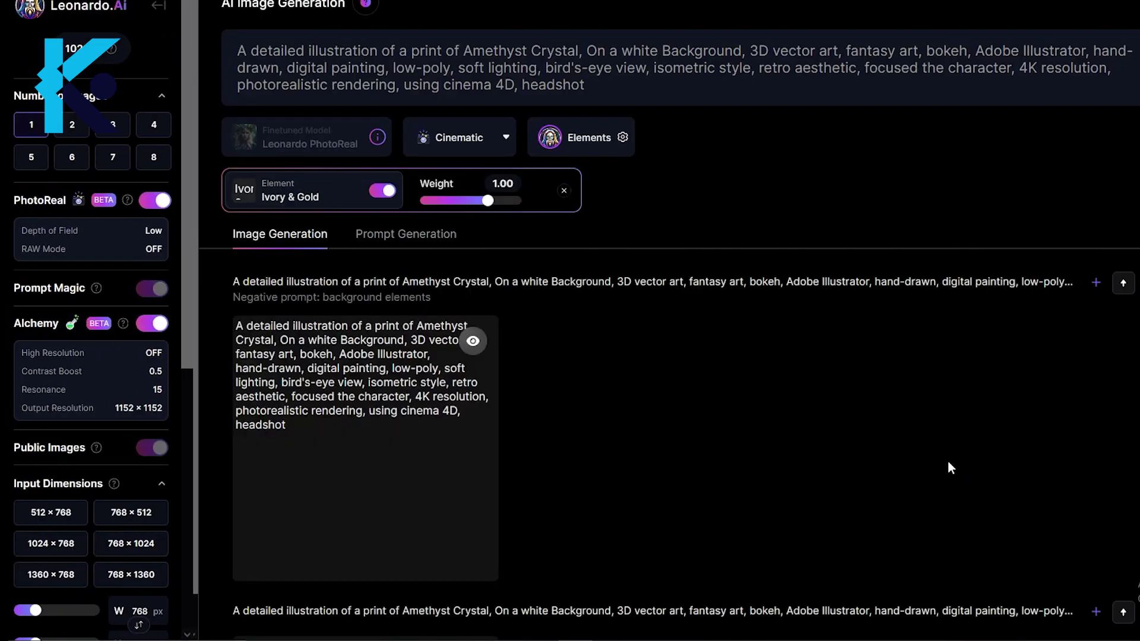
mouse_move(619, 95)
mouse_down()
mouse_move(249, 66)
mouse_move(235, 51)
mouse_up()
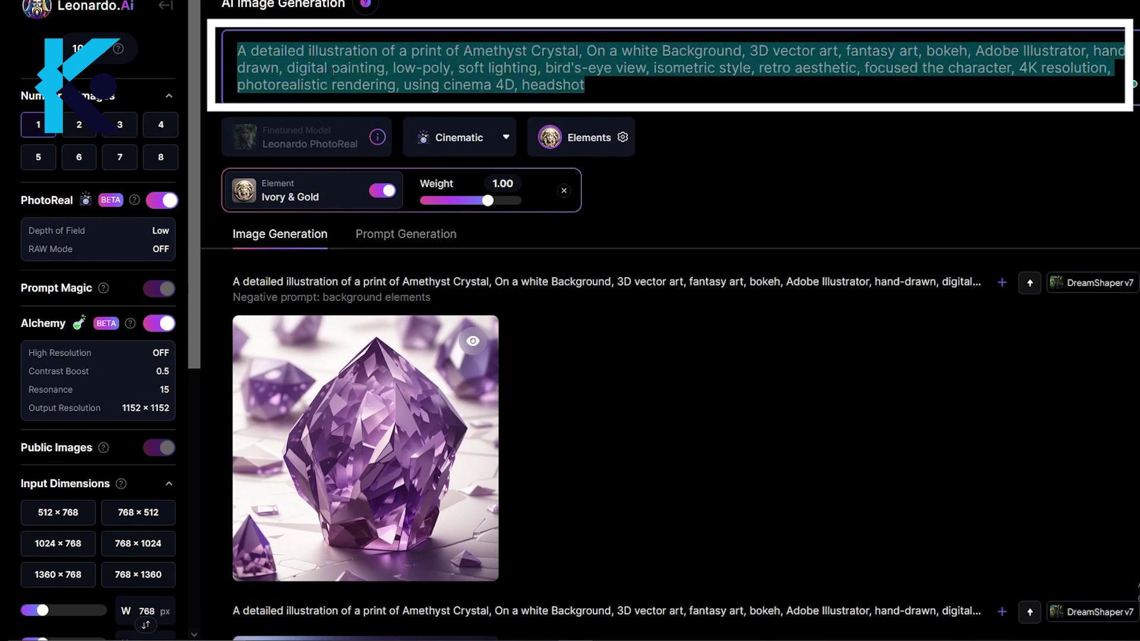
key(Right)
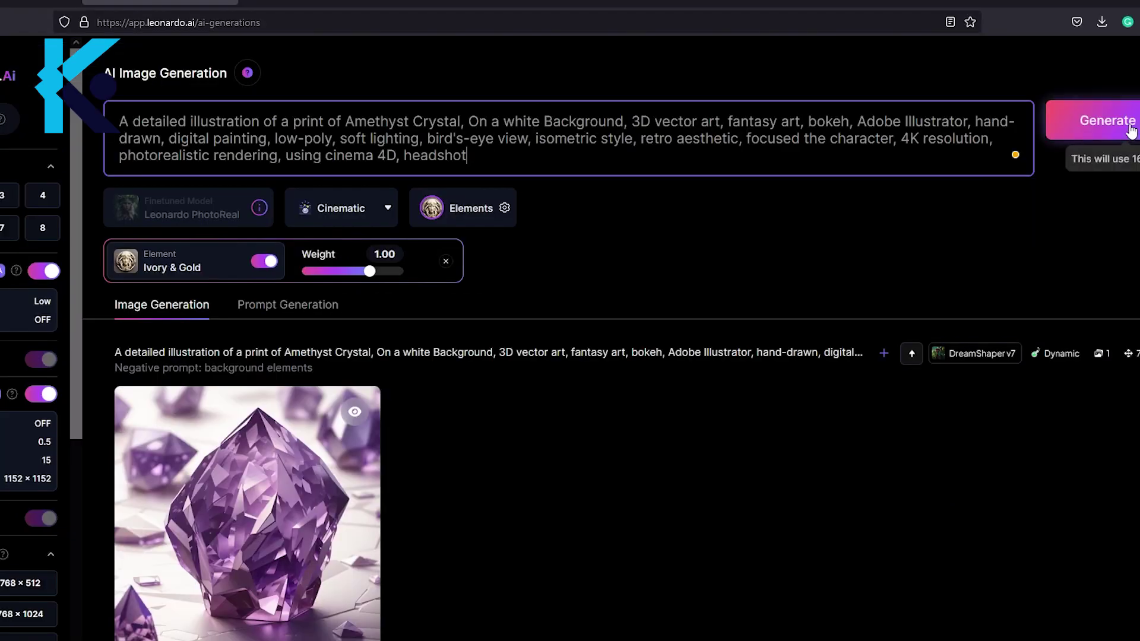
- Generate a PhotoReal, Cinematic image from the Amethyst Crystal prompt
click(1108, 120)
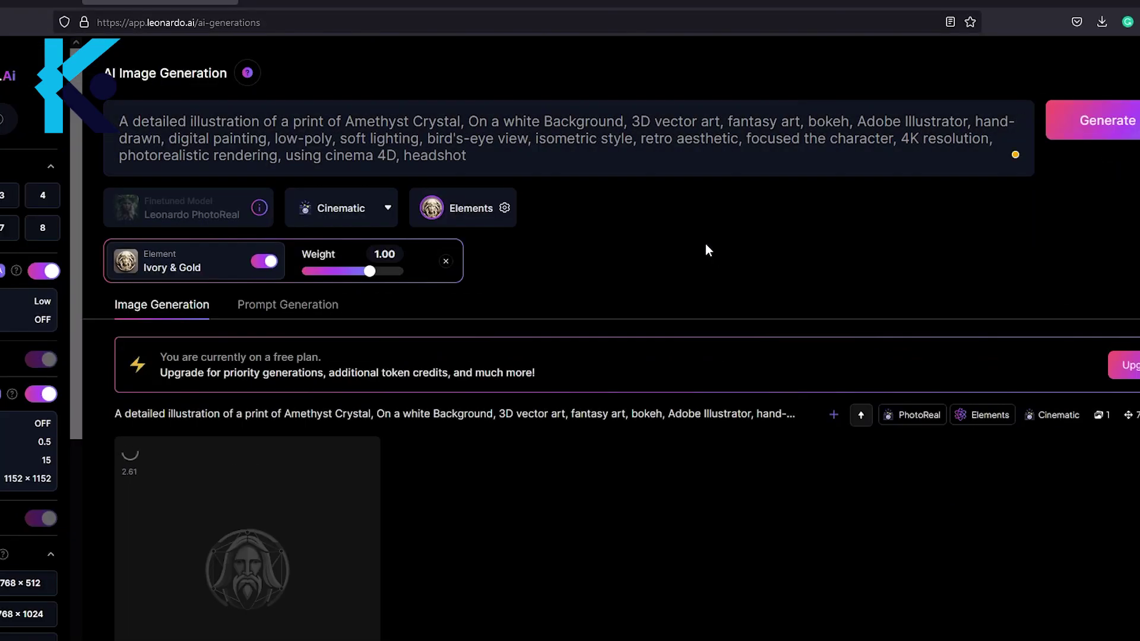
scroll(707, 247, down, 1)
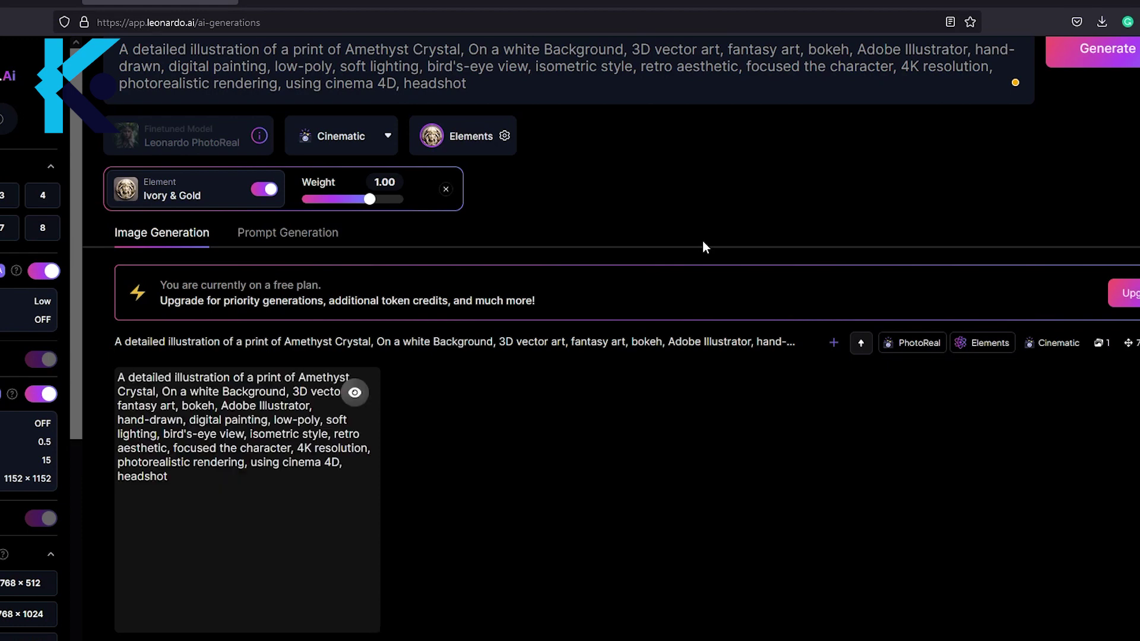
- Remove the background from the white-backdrop amethyst image
scroll(634, 440, down, 6)
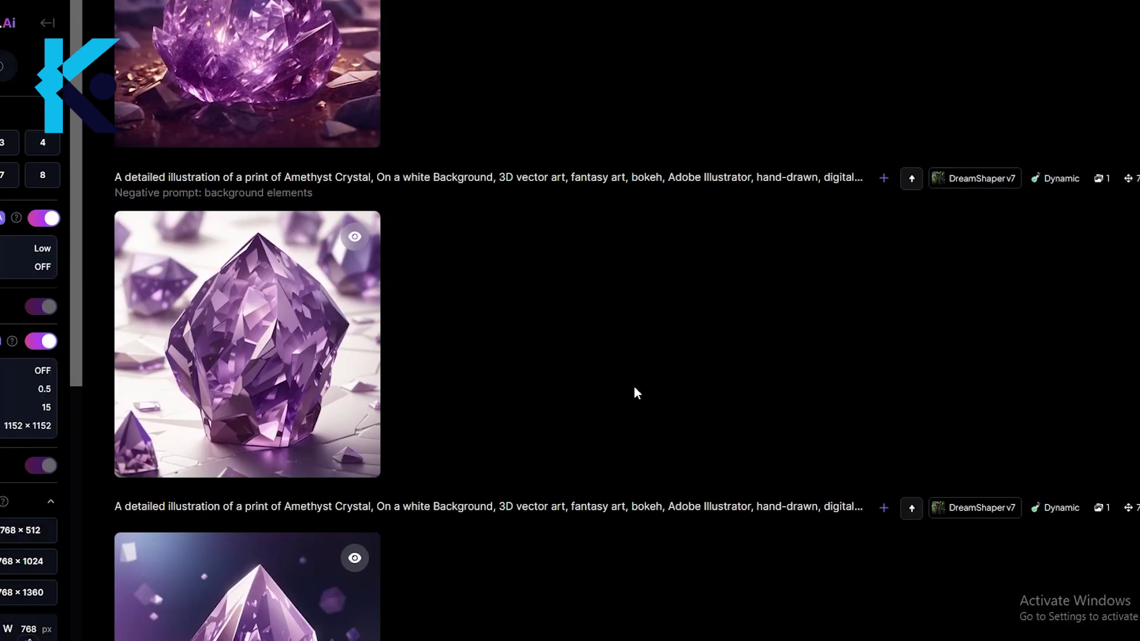
scroll(625, 442, up, 2)
mouse_move(279, 482)
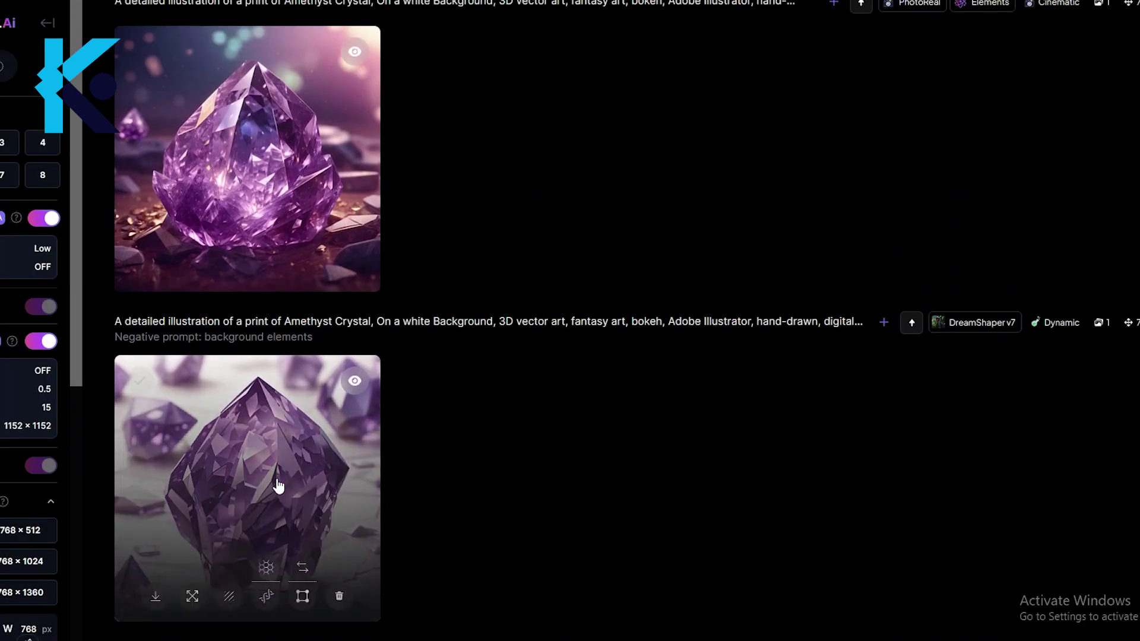
click(235, 605)
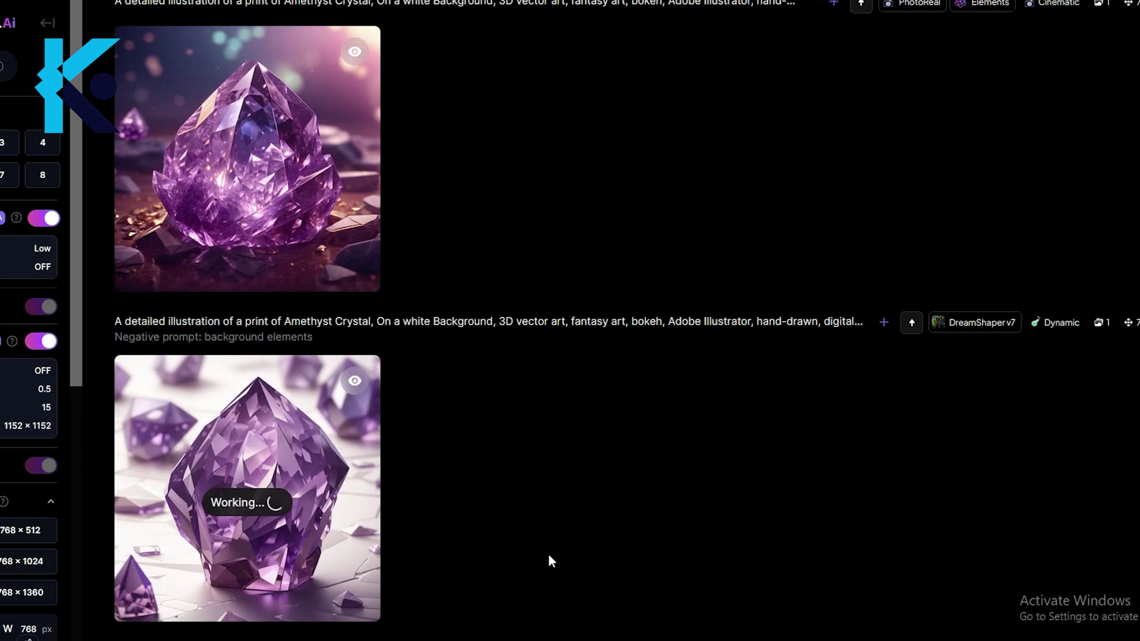
- Switch the image viewer to the No Background version and download it
scroll(229, 525, down, 1)
click(229, 525)
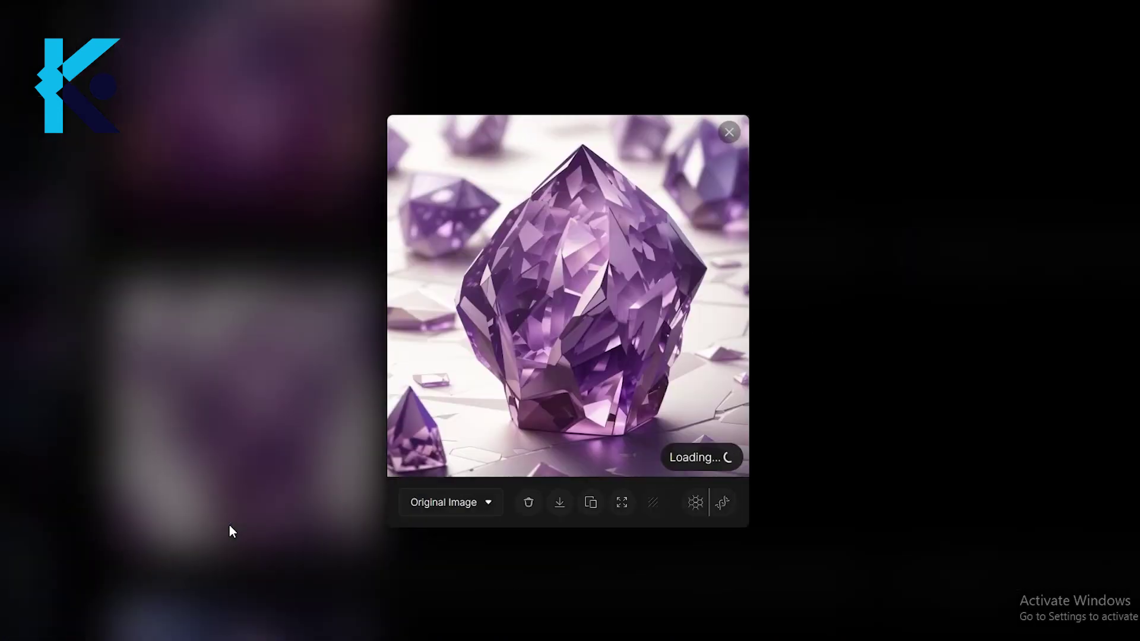
click(488, 503)
click(469, 547)
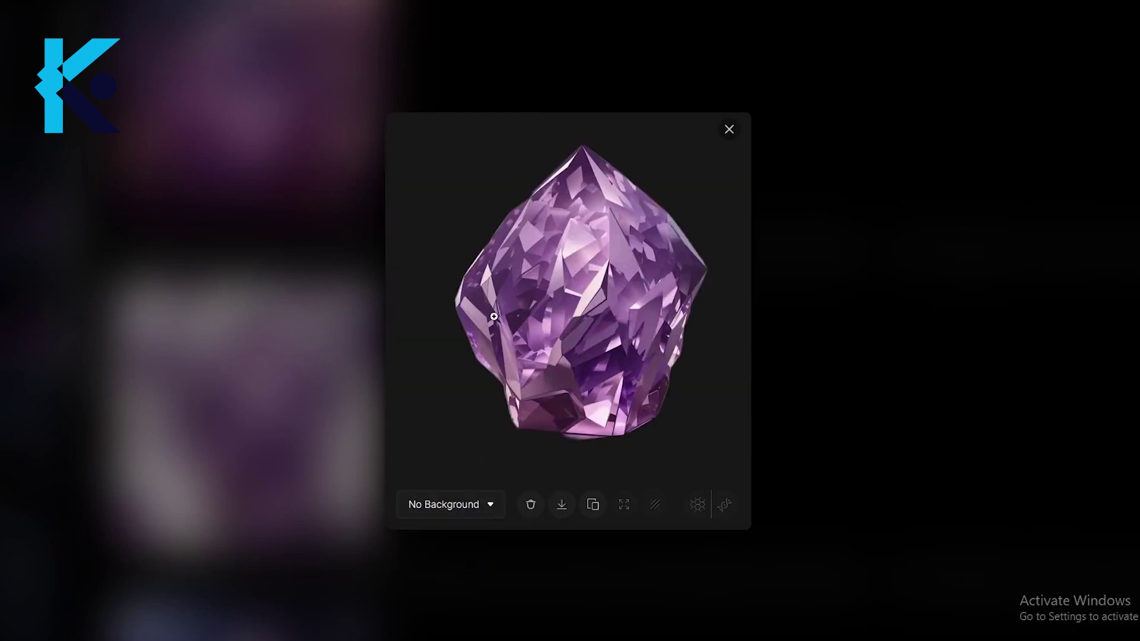
click(562, 504)
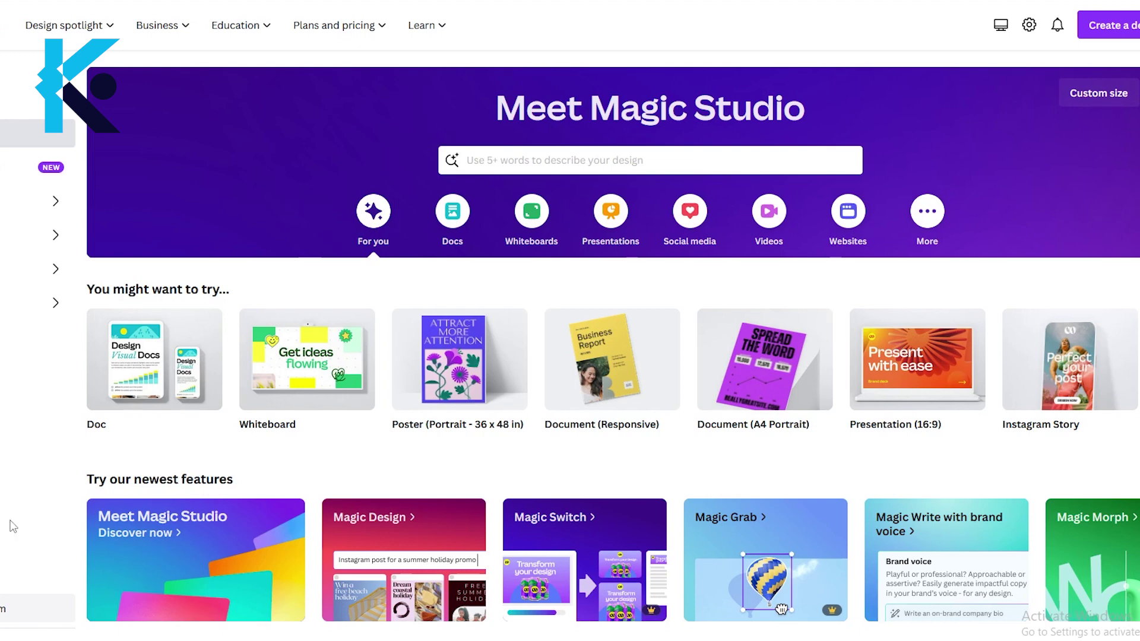
- Start a blank Canvas (Portrait) print design from the 'Canvas Print' search results
click(484, 161)
text(Canv)
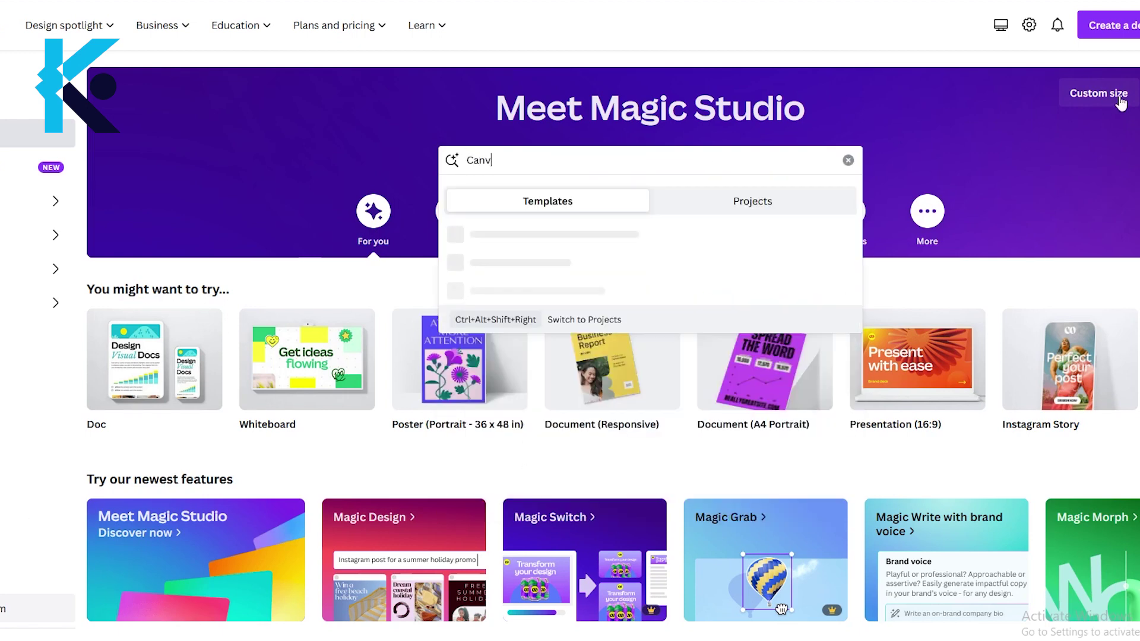
text(as Print)
key(Return)
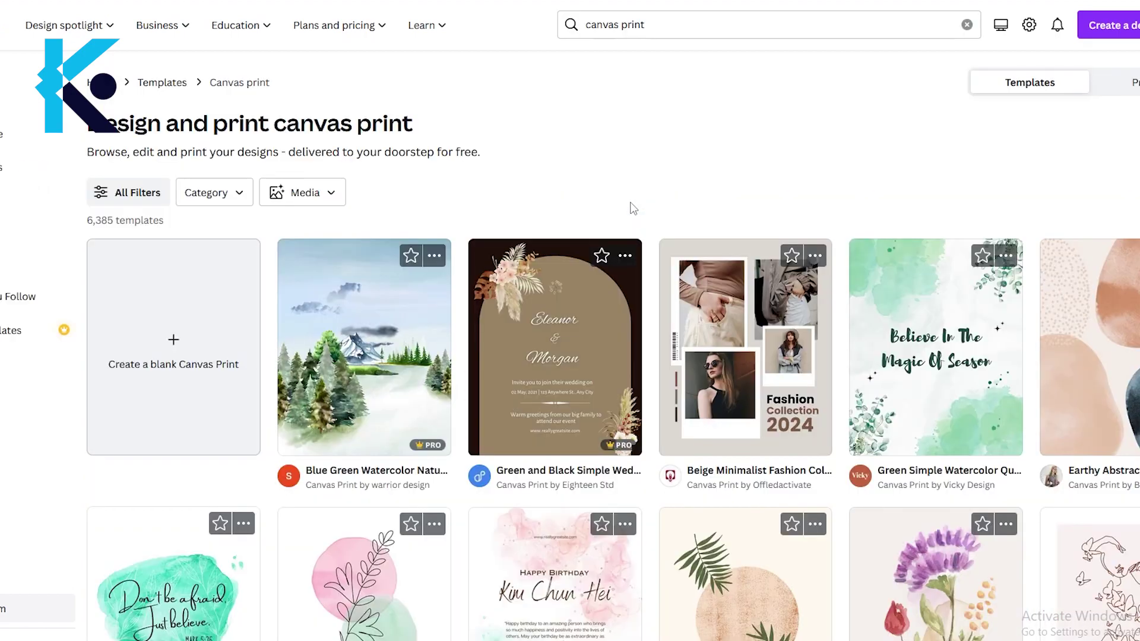
click(170, 375)
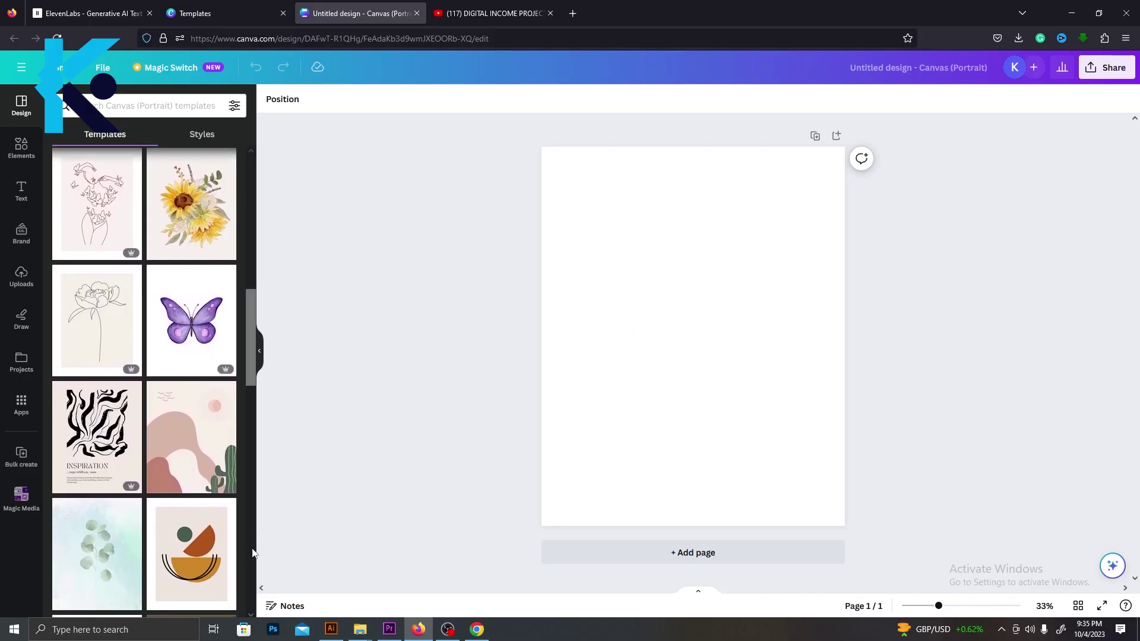
- Apply the White Green Floral Wavy Leaf template to the page
drag(248, 358, 258, 508)
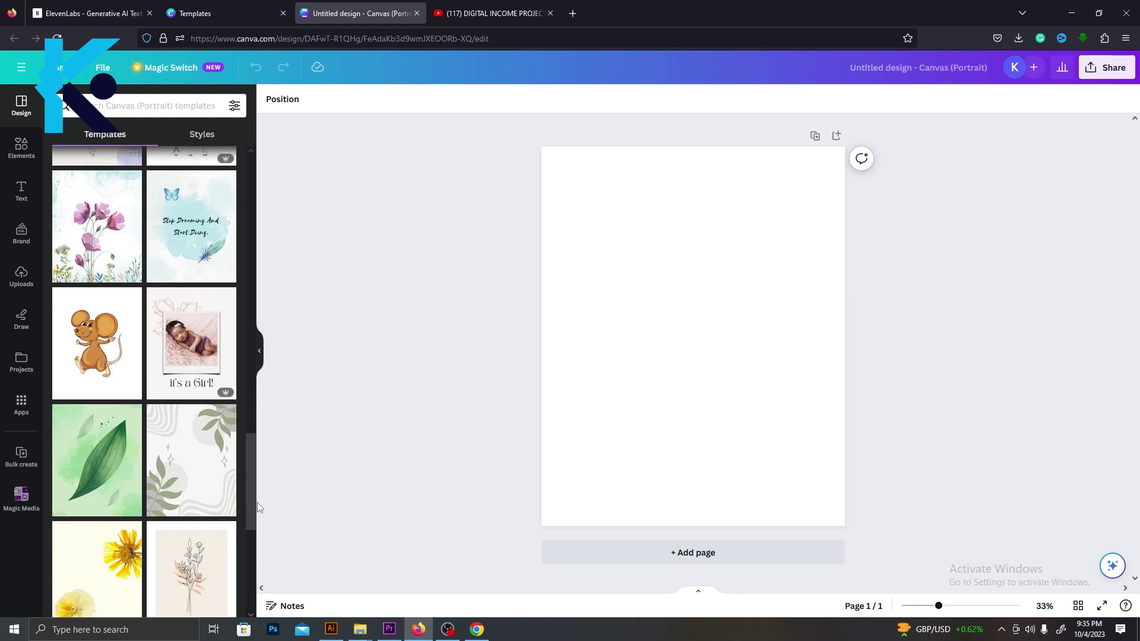
click(193, 456)
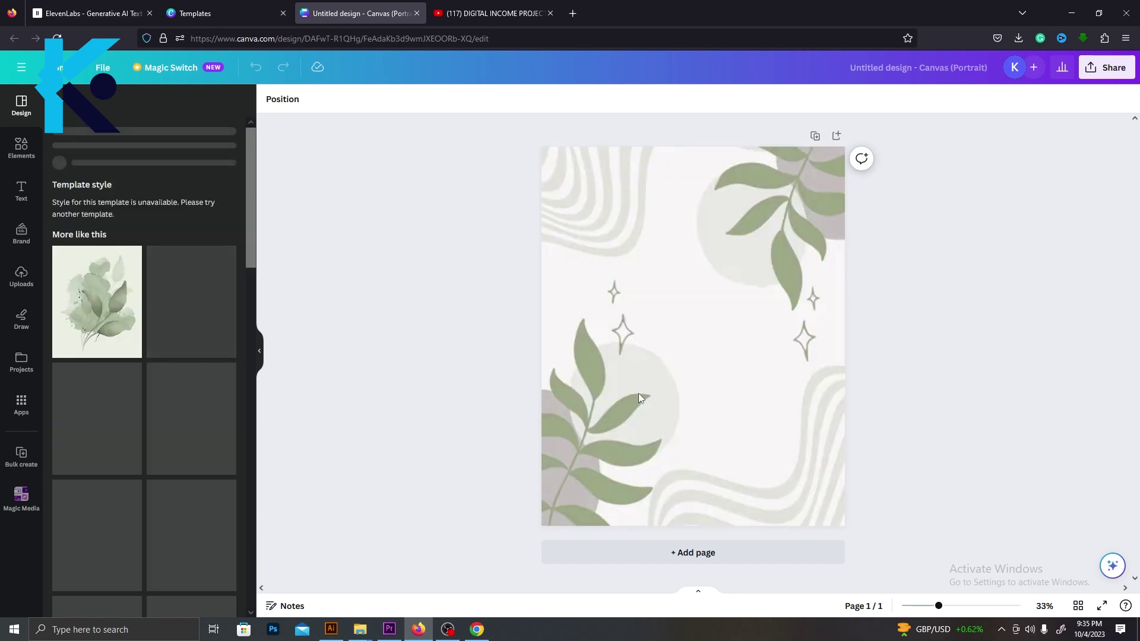
click(819, 233)
- Delete the top-right and bottom-left leaf images, nudge the left sparkles, and add a heading
click(796, 271)
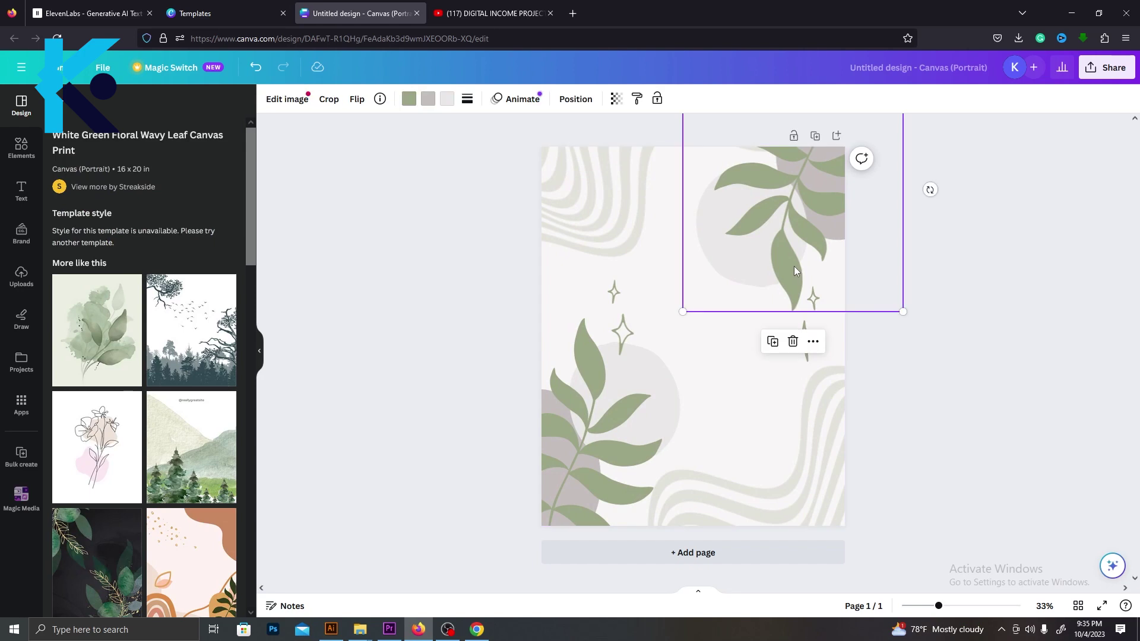
key(Delete)
click(624, 408)
key(Delete)
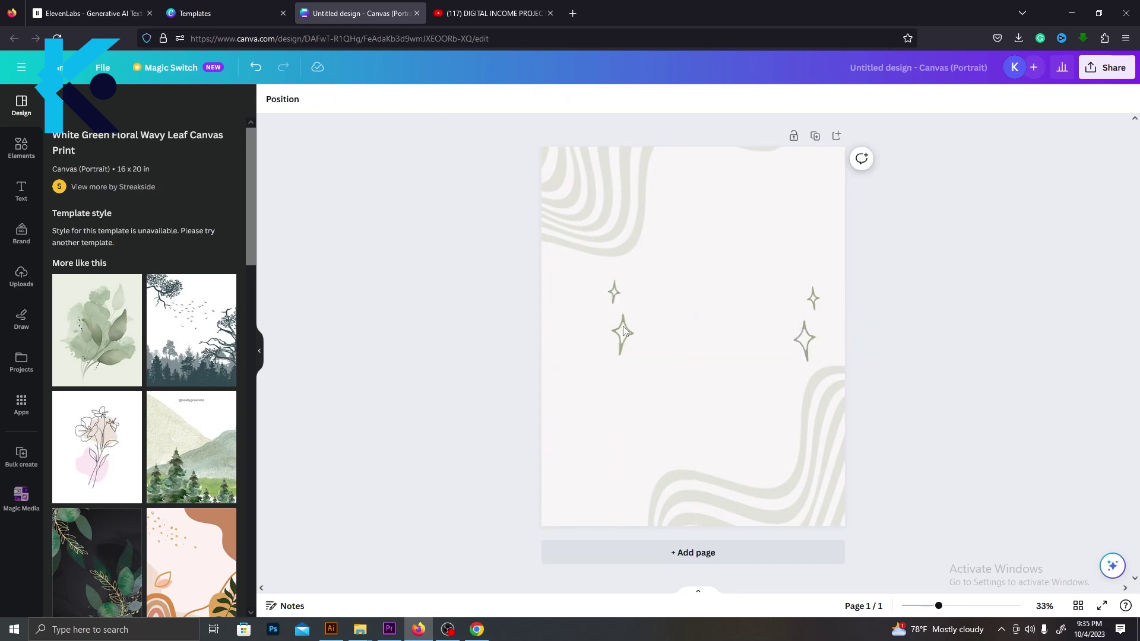
drag(623, 331, 598, 323)
click(21, 190)
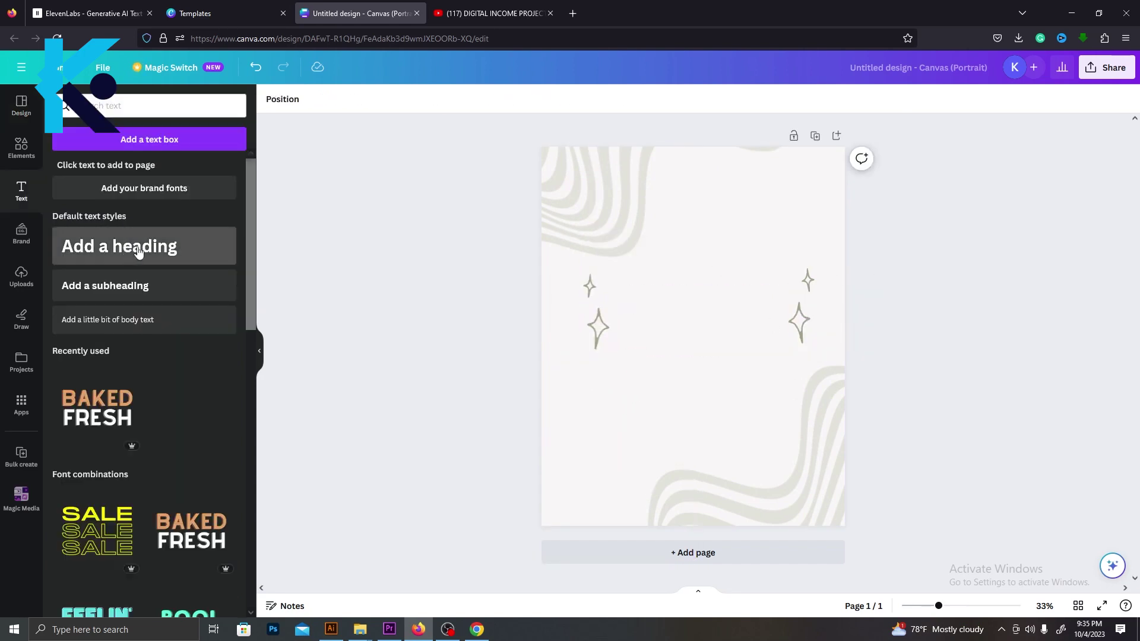
click(138, 252)
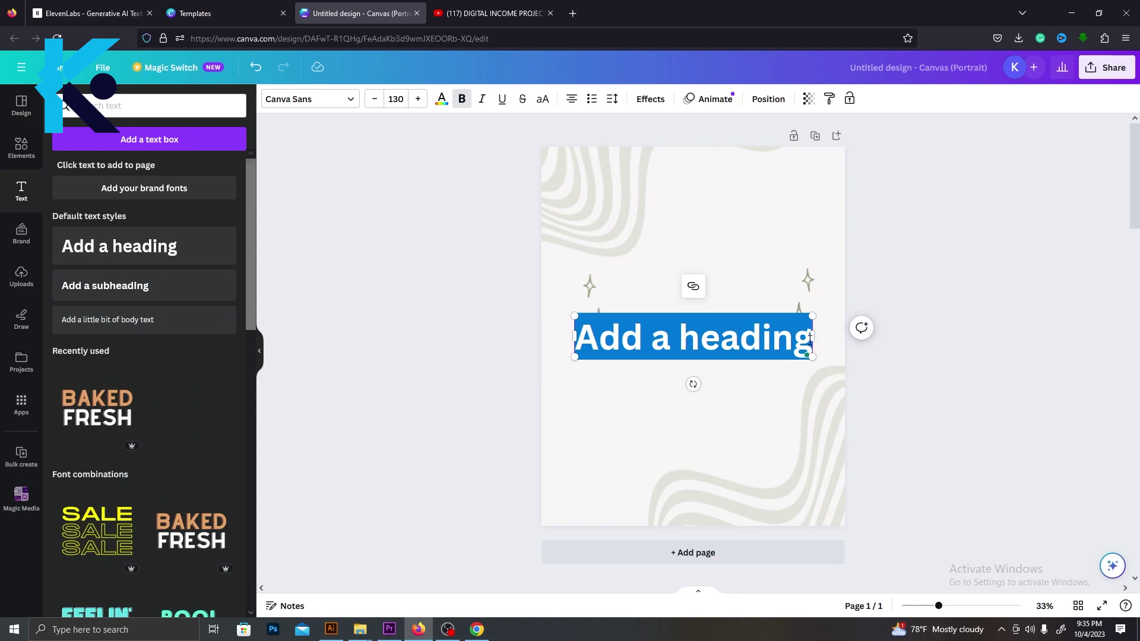
- Move the Name heading to the page top and set it in Maharlika
click(585, 341)
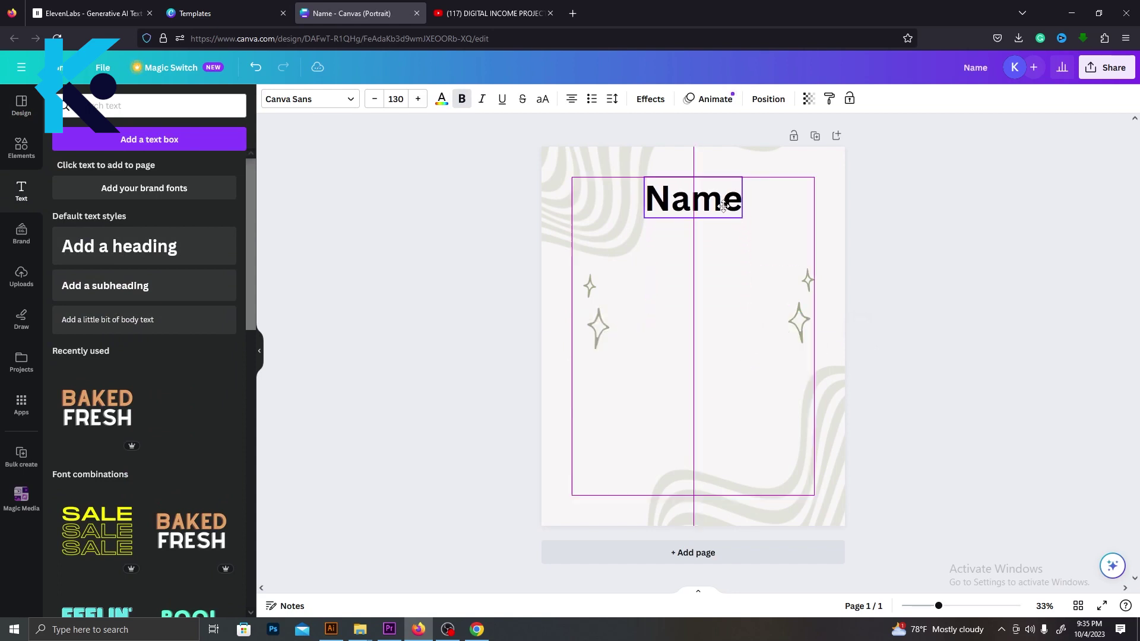
drag(722, 195, 729, 196)
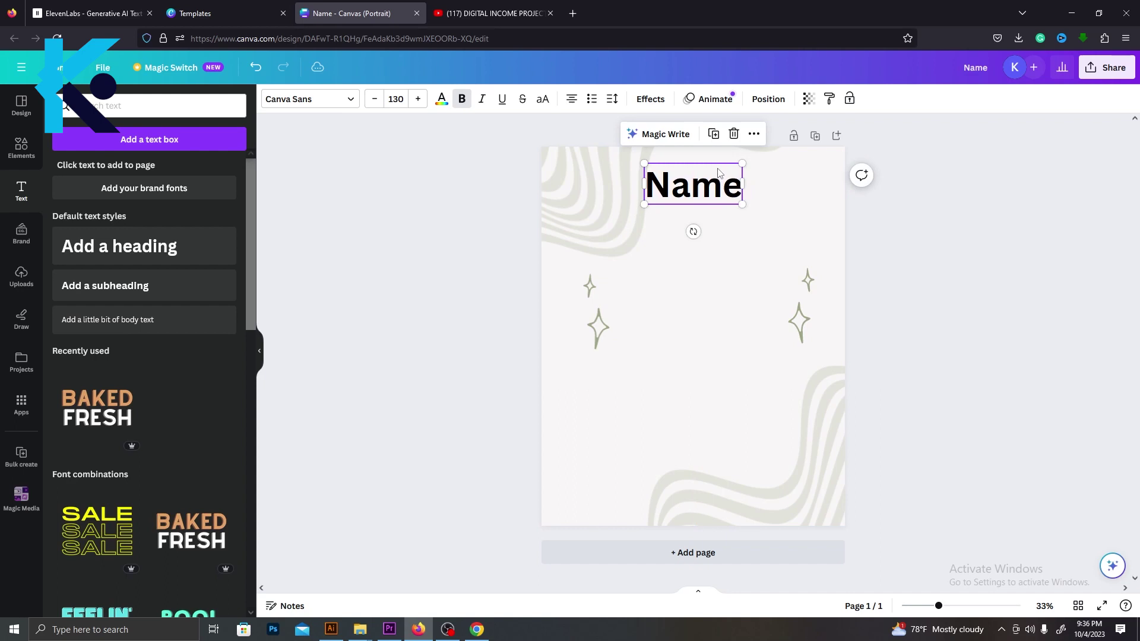
click(338, 101)
click(148, 281)
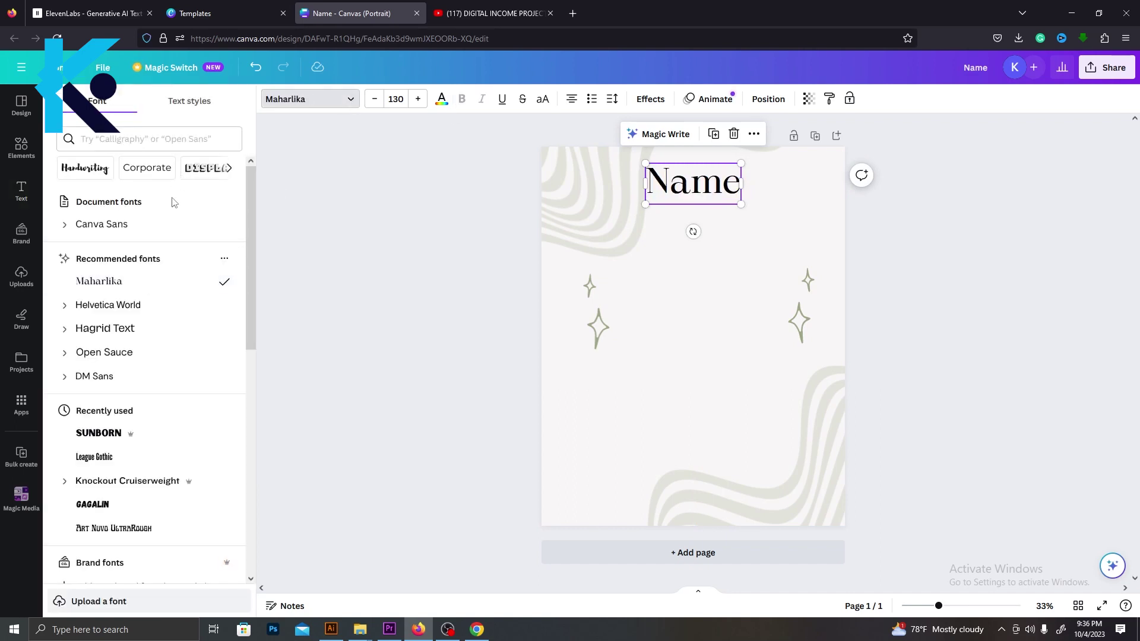
- Add a 'Meaning' subtitle in Benedict below the heading and widen its box
text(tMeaning)
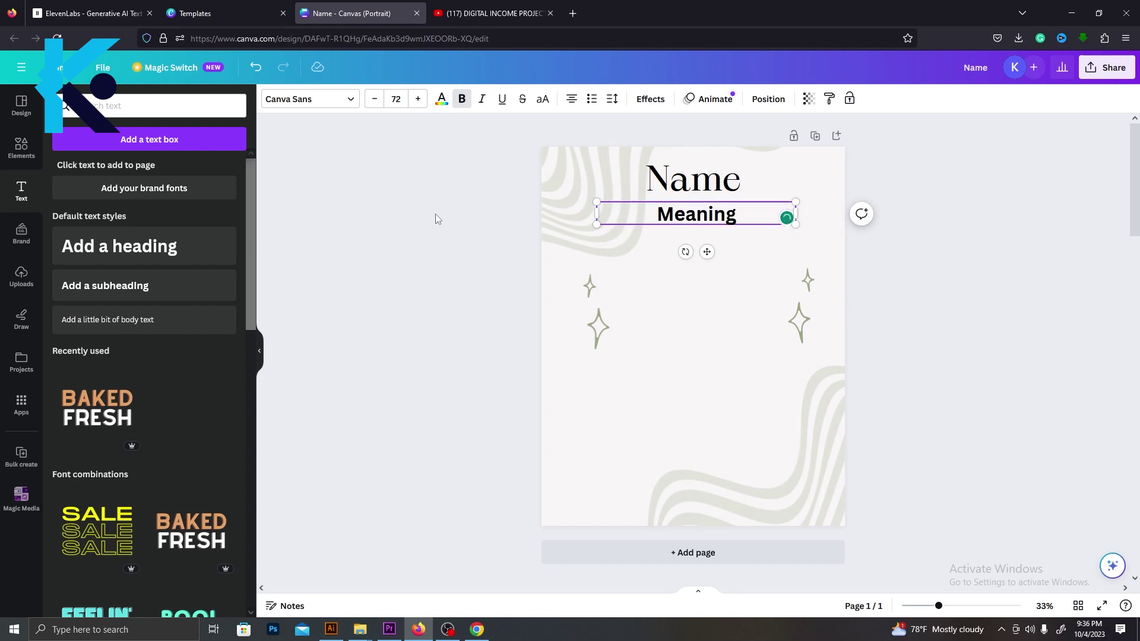
key(Escape)
click(309, 98)
scroll(251, 197, down, 10)
click(235, 342)
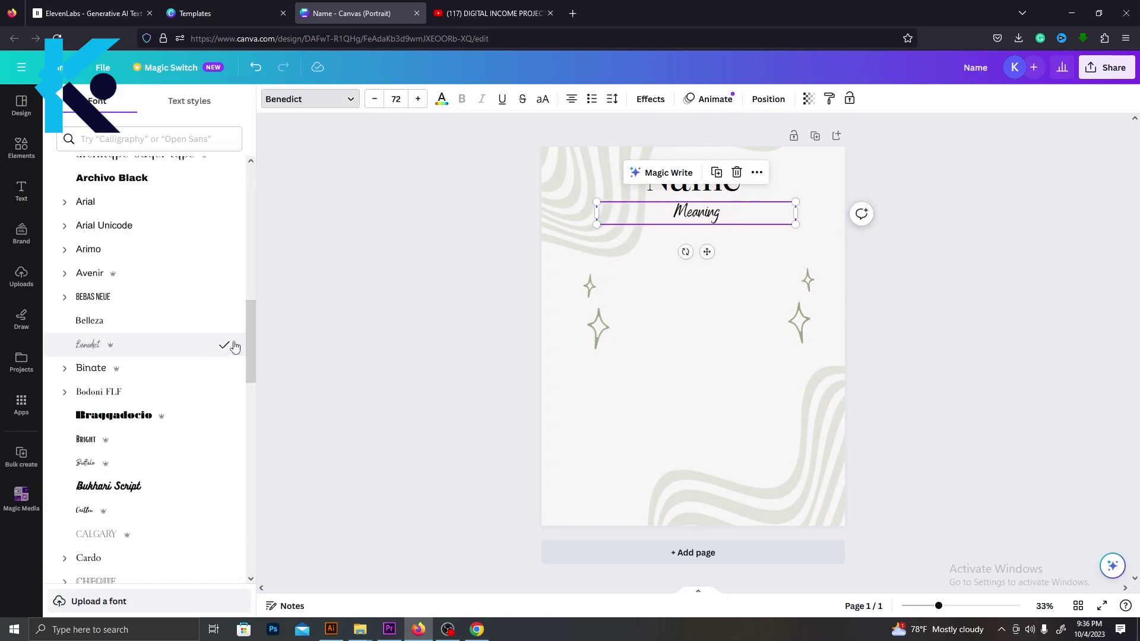
key(Escape)
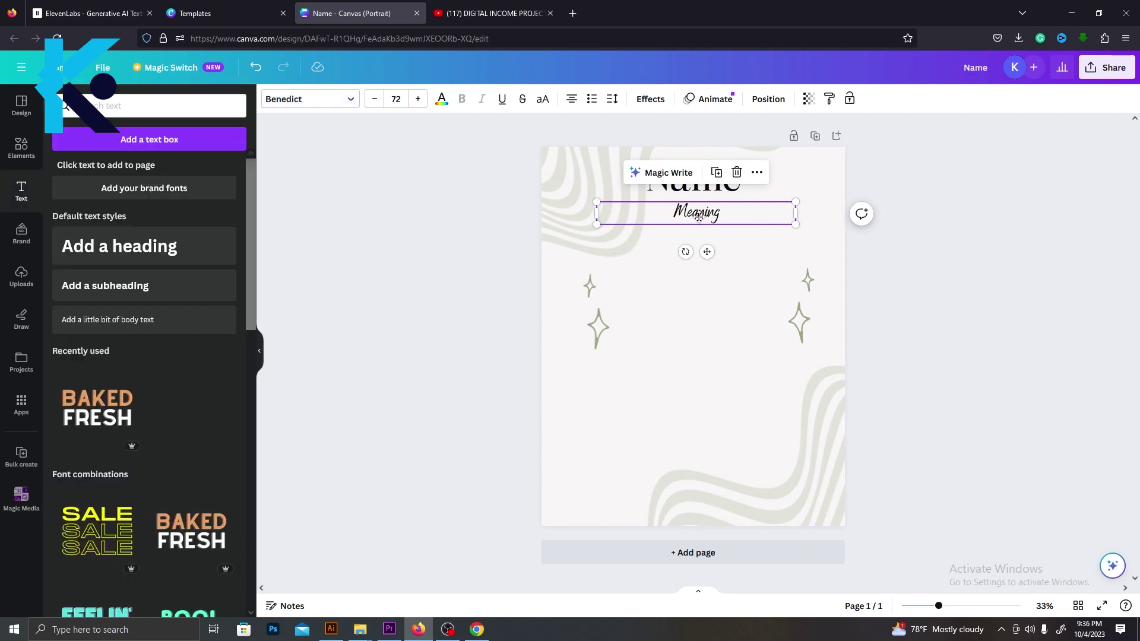
drag(699, 217, 697, 223)
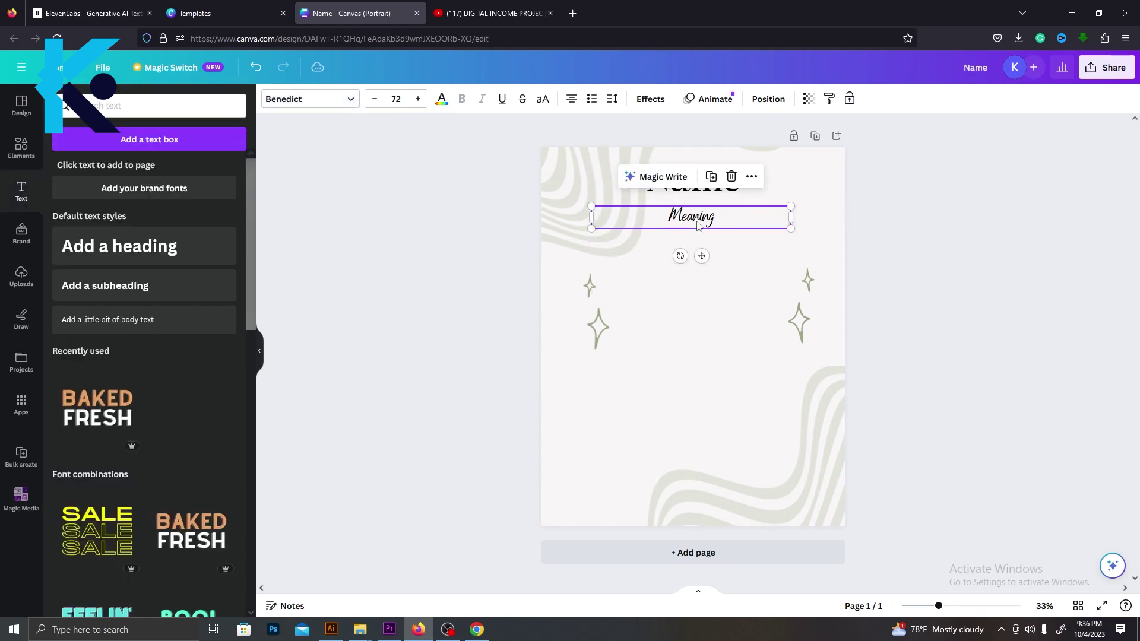
mouse_move(590, 216)
mouse_down()
mouse_move(563, 216)
mouse_move(576, 216)
mouse_up()
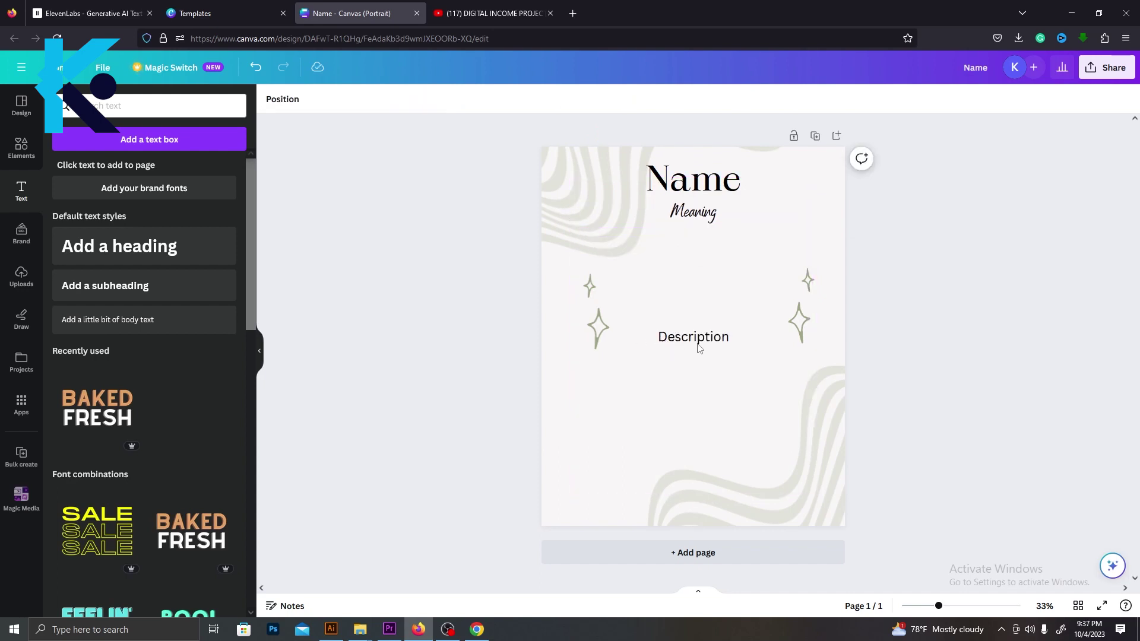
- Move the Description text lower on the page and widen its box
drag(700, 349, 702, 377)
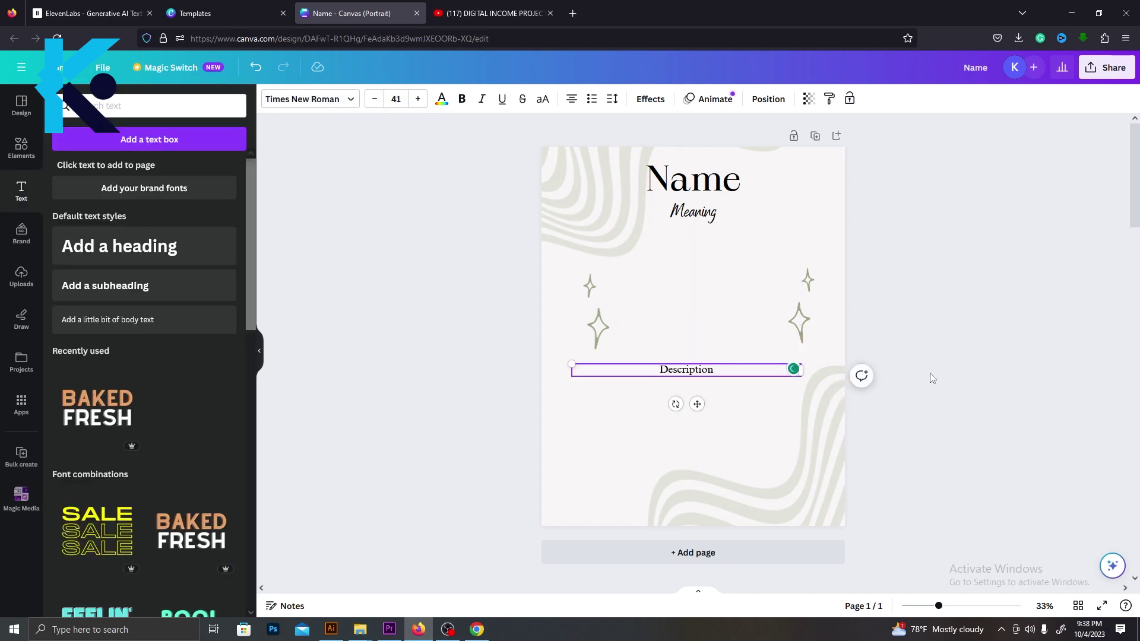
drag(691, 368, 691, 382)
drag(573, 383, 573, 383)
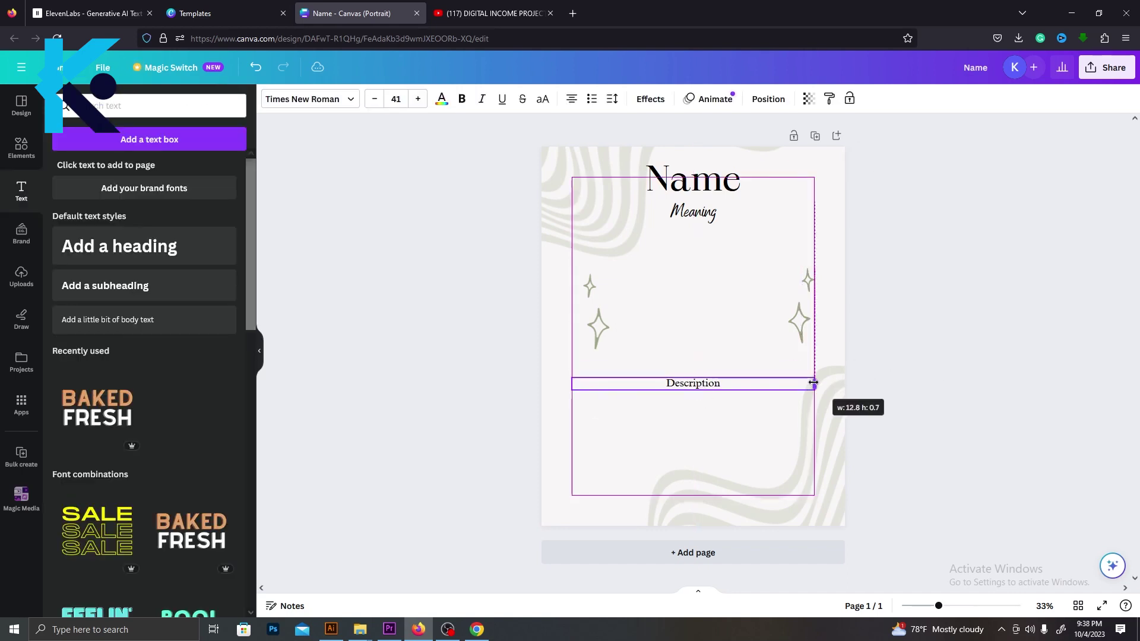
drag(809, 383, 809, 404)
- Add an Affirmation line in Auriol, centered beneath Description
key(ctrl+v)
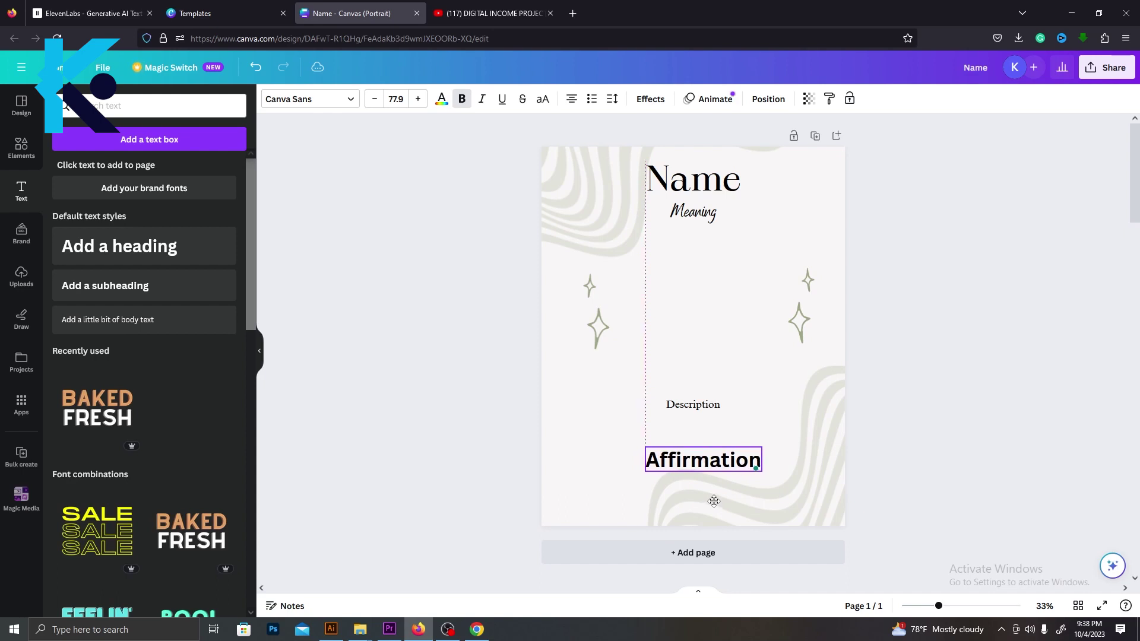
click(224, 328)
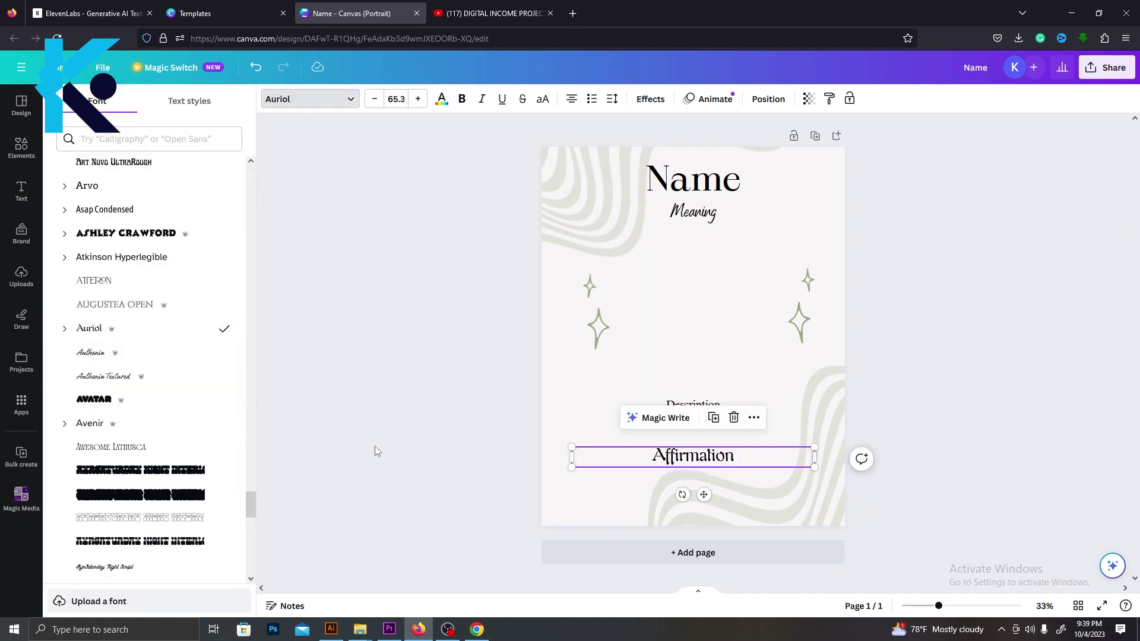
key(Escape)
click(955, 429)
drag(696, 457, 700, 457)
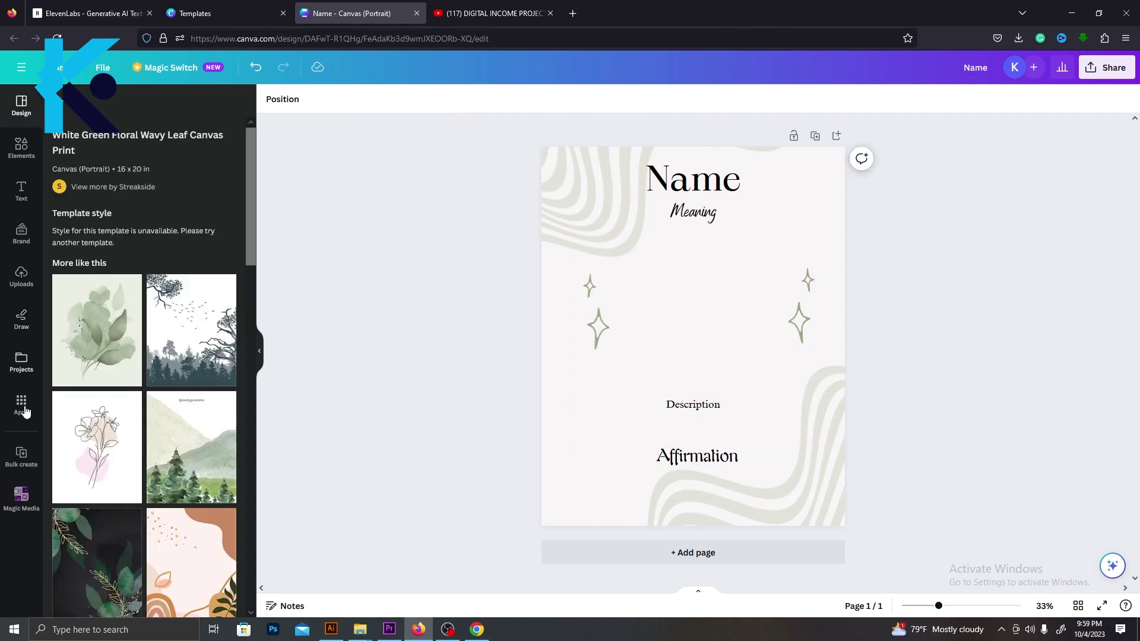
- Start Bulk create from the Apps panel with a manually entered data table
click(26, 411)
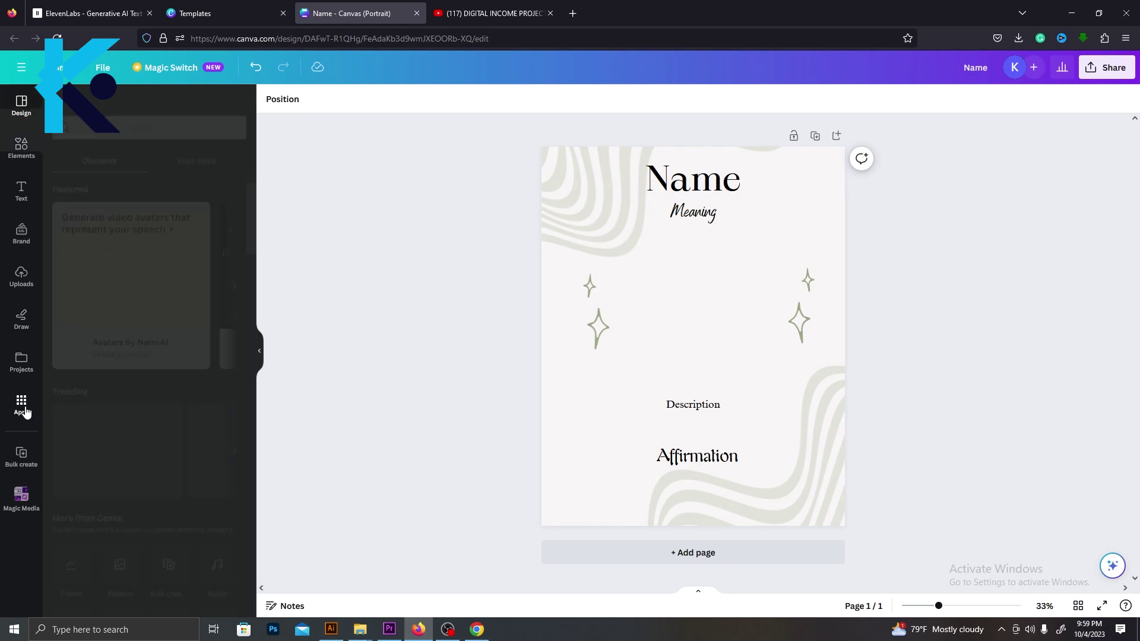
scroll(178, 268, down, 4)
click(179, 269)
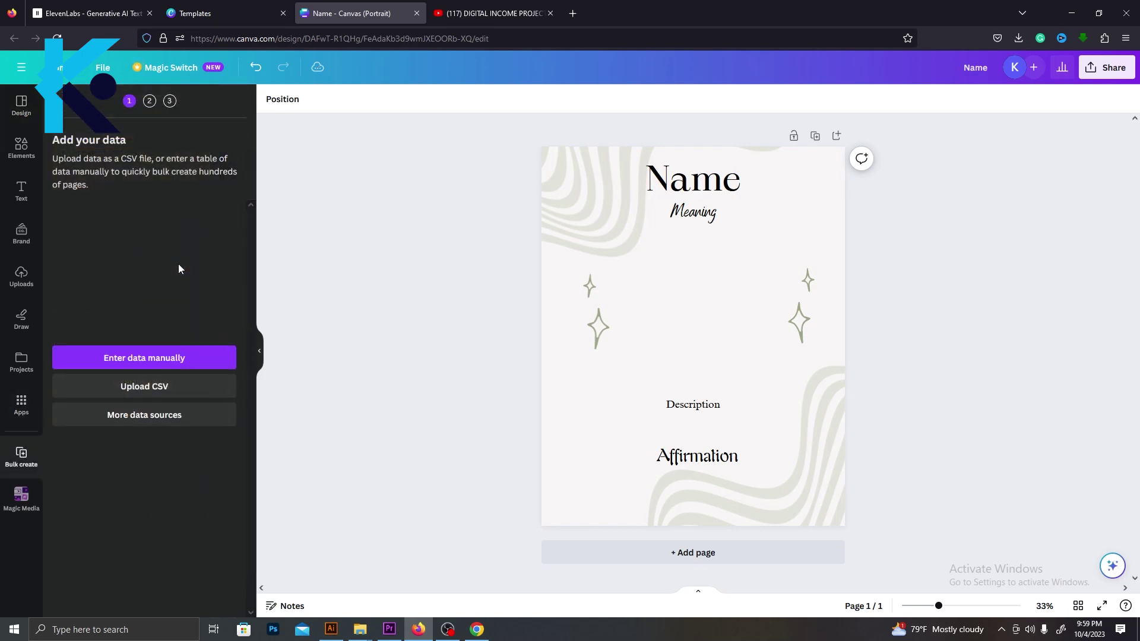
click(148, 363)
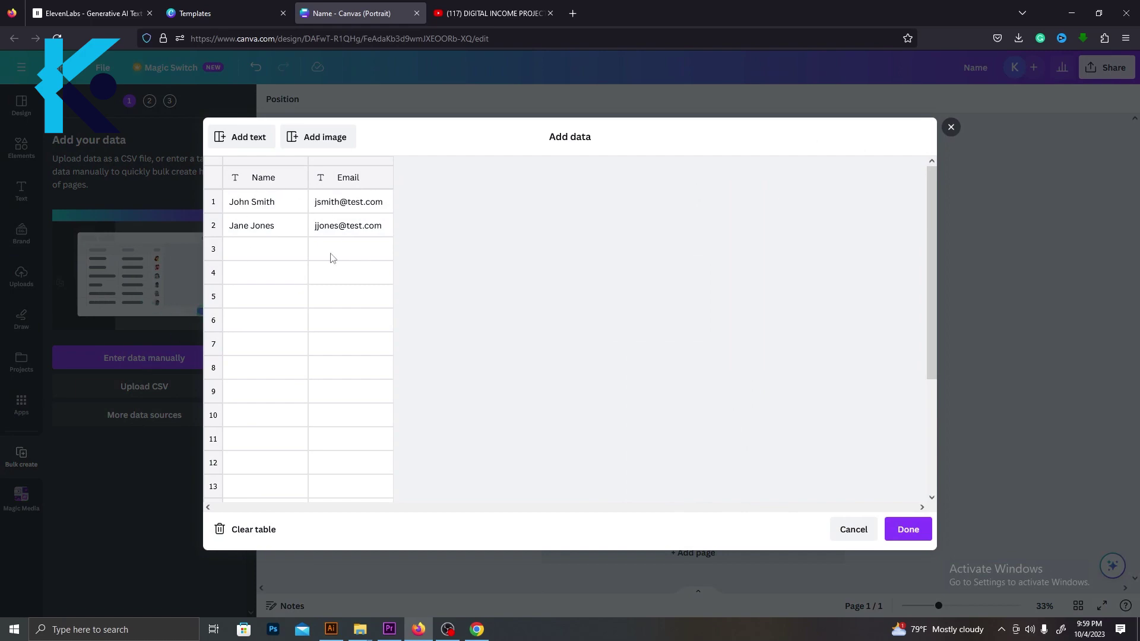
- Copy the ten-crystal meanings table from ChatGPT for pasting into Canva
key(alt+Tab)
drag(643, 287, 820, 348)
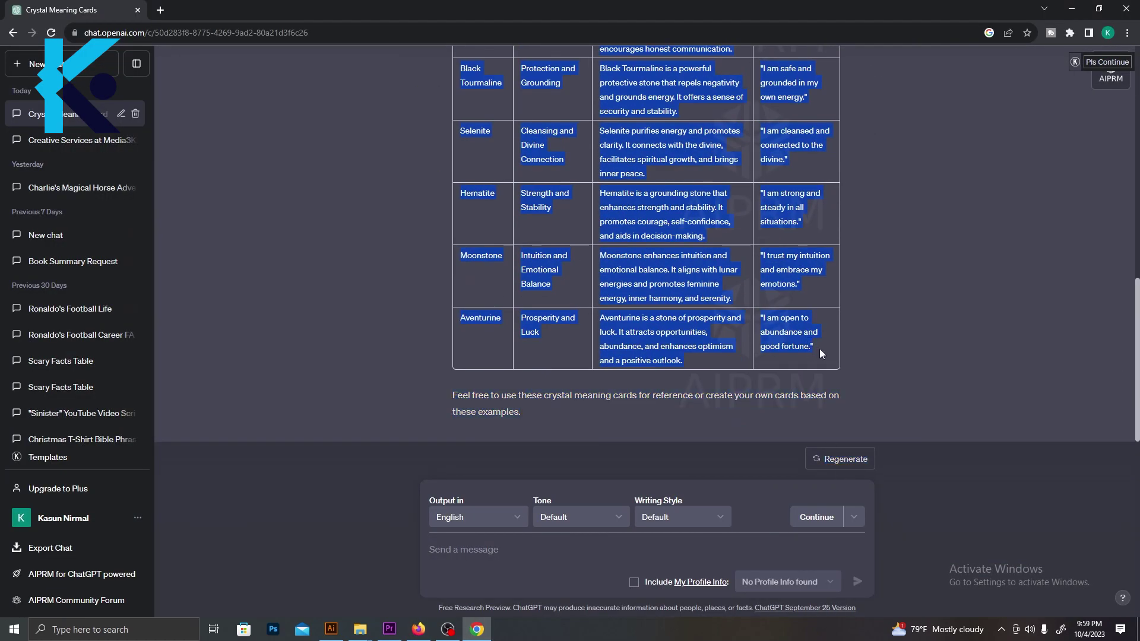
right_click(808, 303)
click(833, 313)
key(alt+Tab)
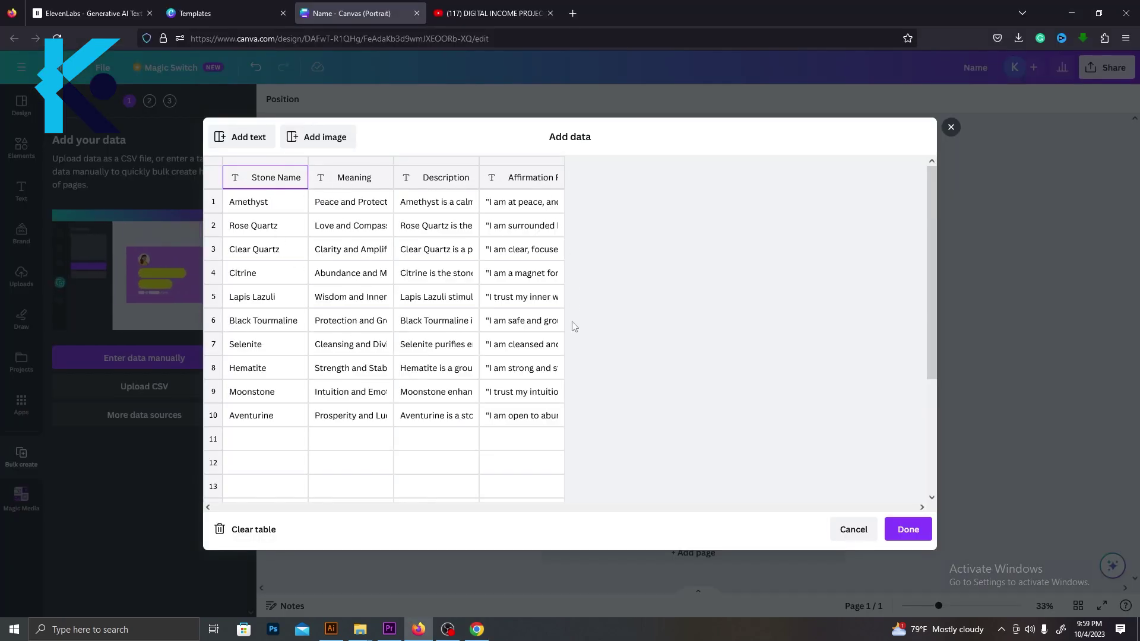
- Finish the data entry, then connect the heading to Stone Name and the subtitle to Meaning
click(908, 529)
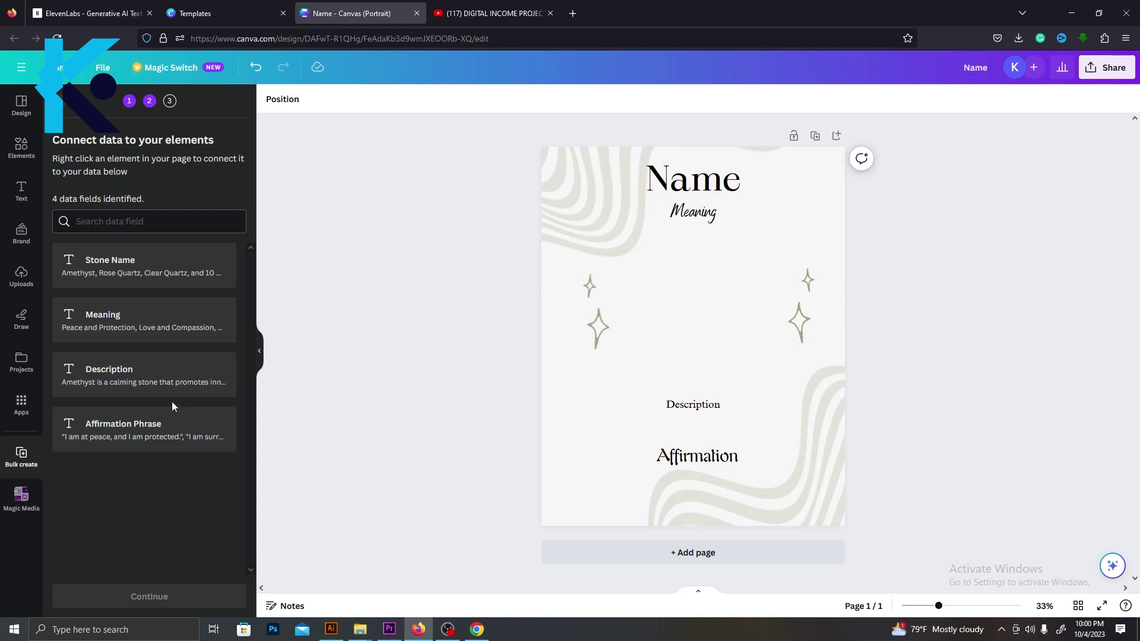
click(715, 189)
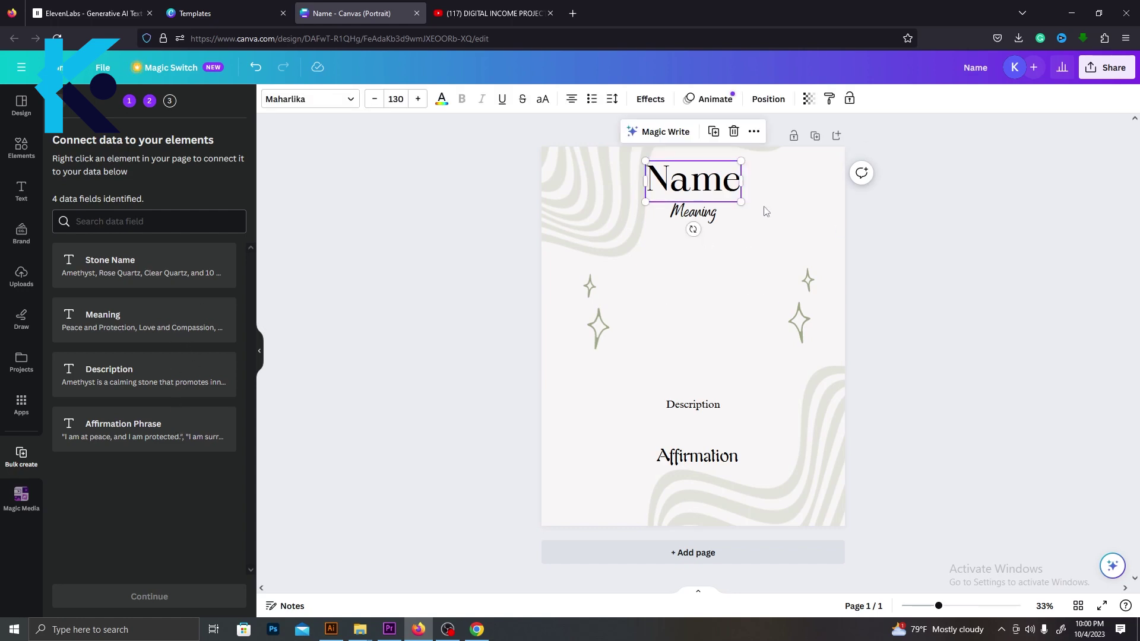
right_click(699, 188)
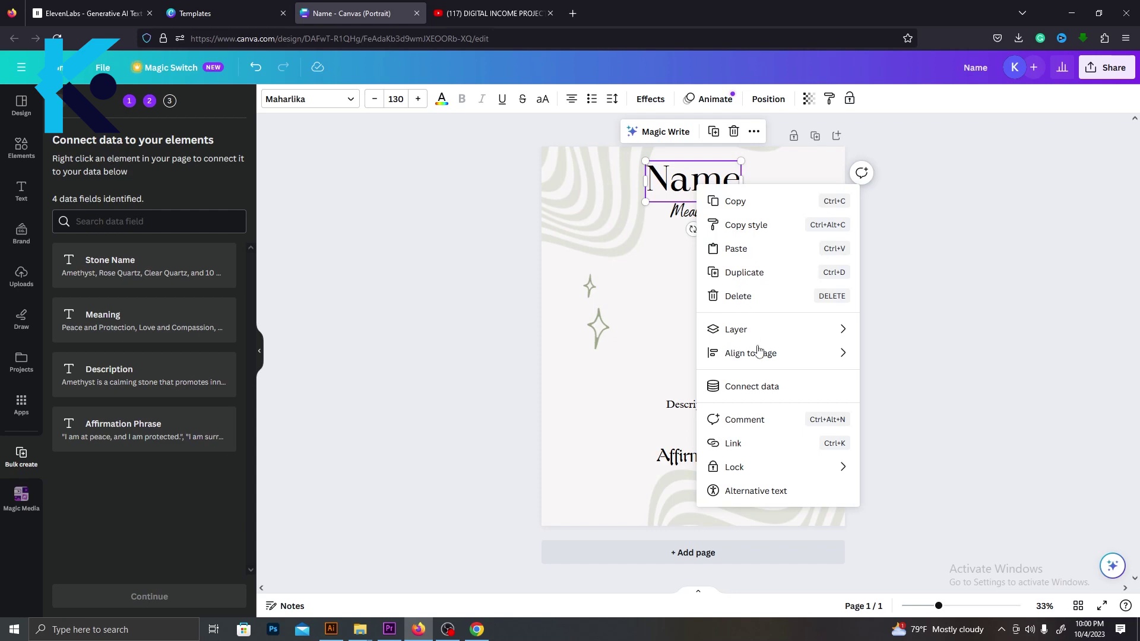
click(769, 391)
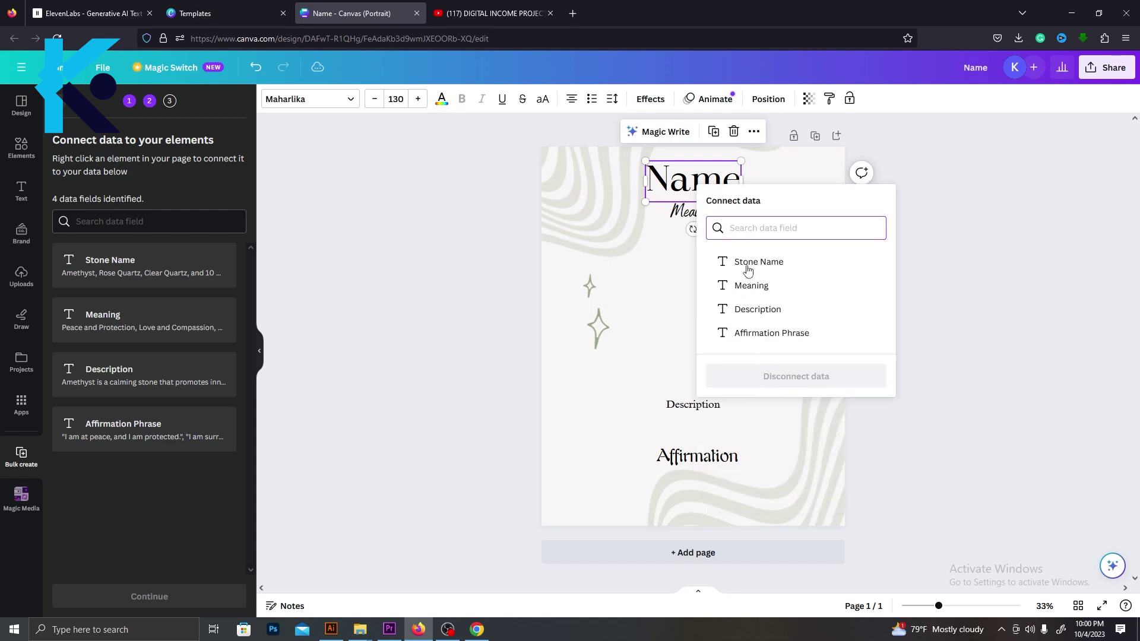
click(748, 263)
click(708, 218)
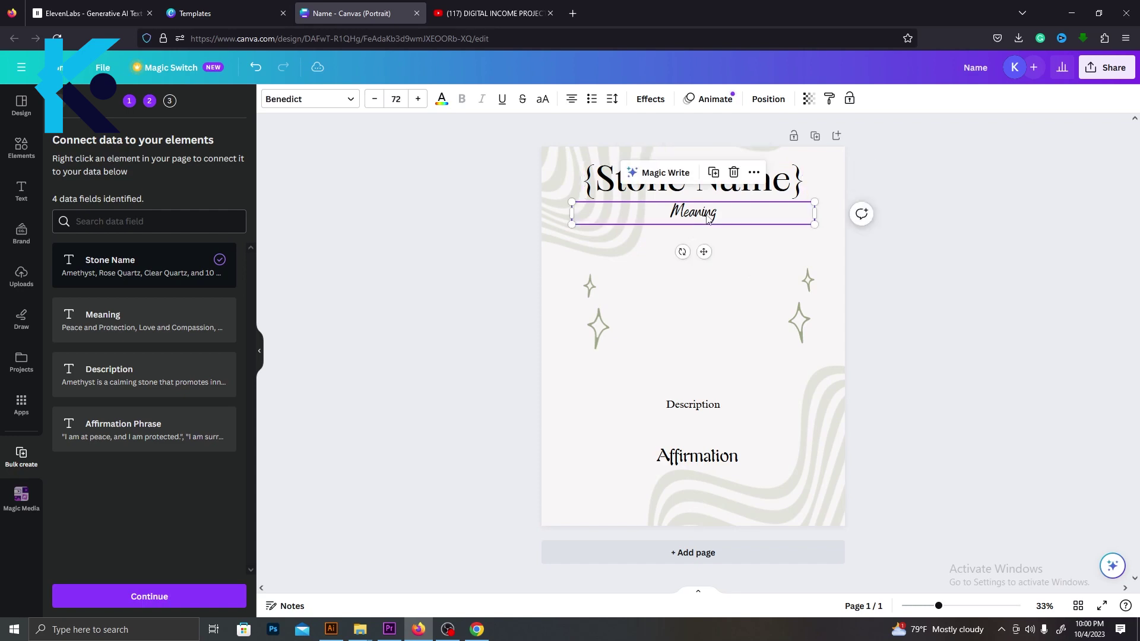
right_click(709, 219)
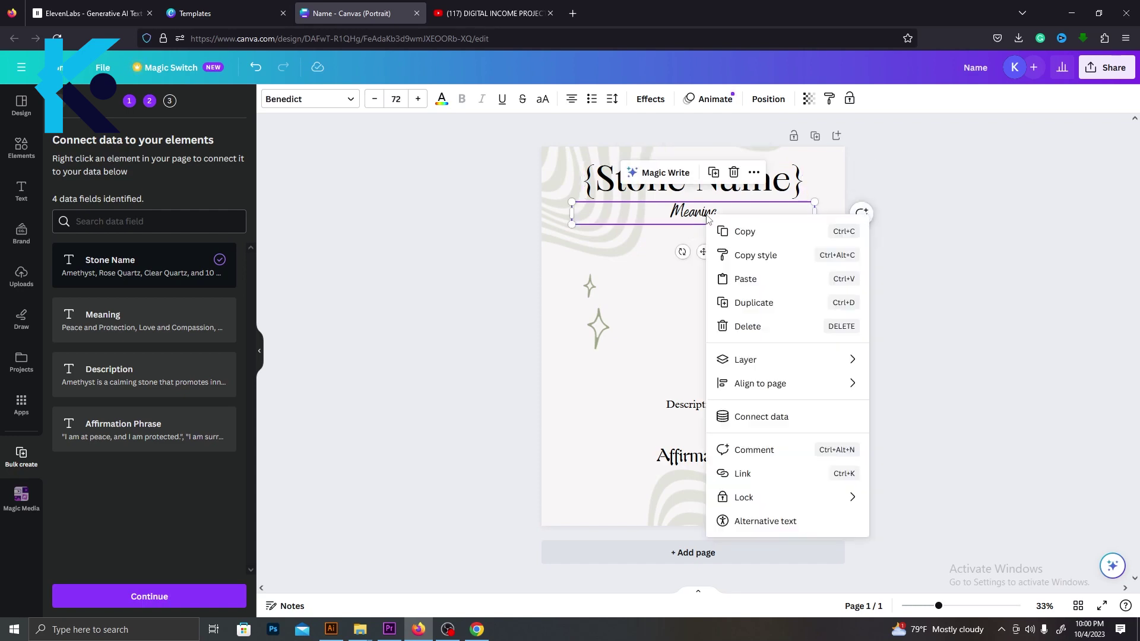
click(766, 416)
click(763, 325)
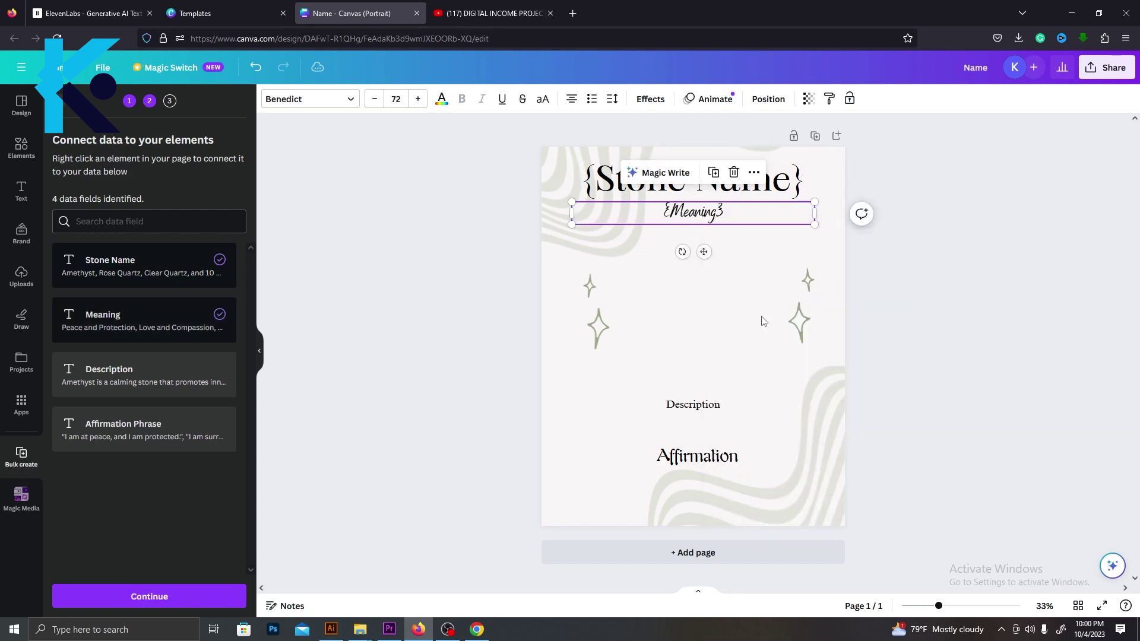
- Connect the description and affirmation text boxes to the Description and Affirmation Phrase fields
click(717, 410)
right_click(717, 410)
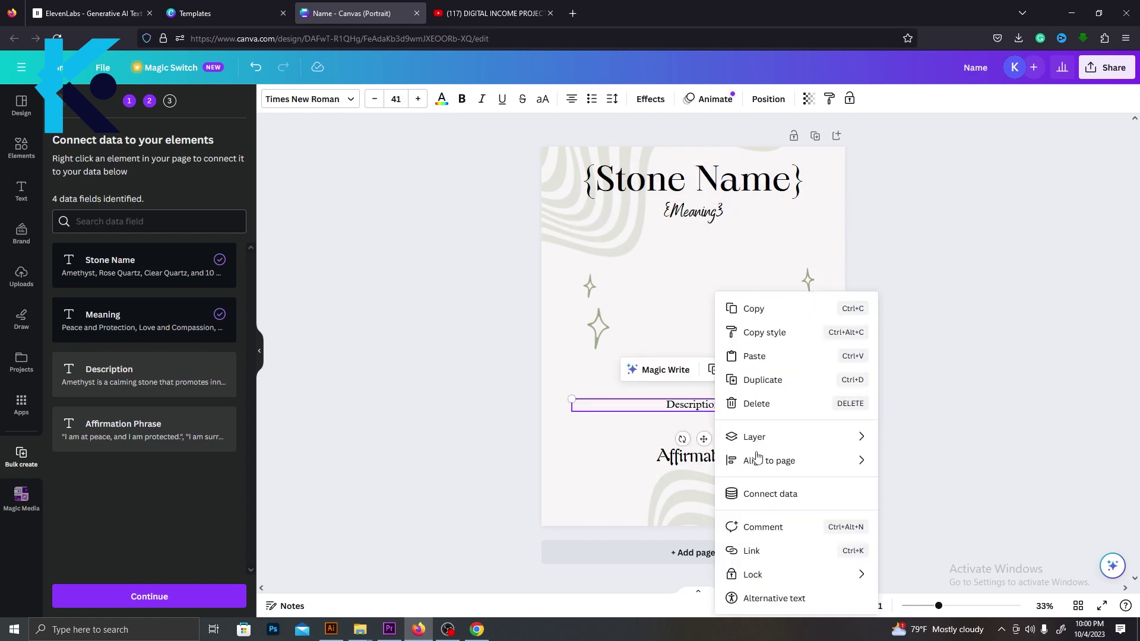
click(790, 495)
click(792, 528)
click(710, 461)
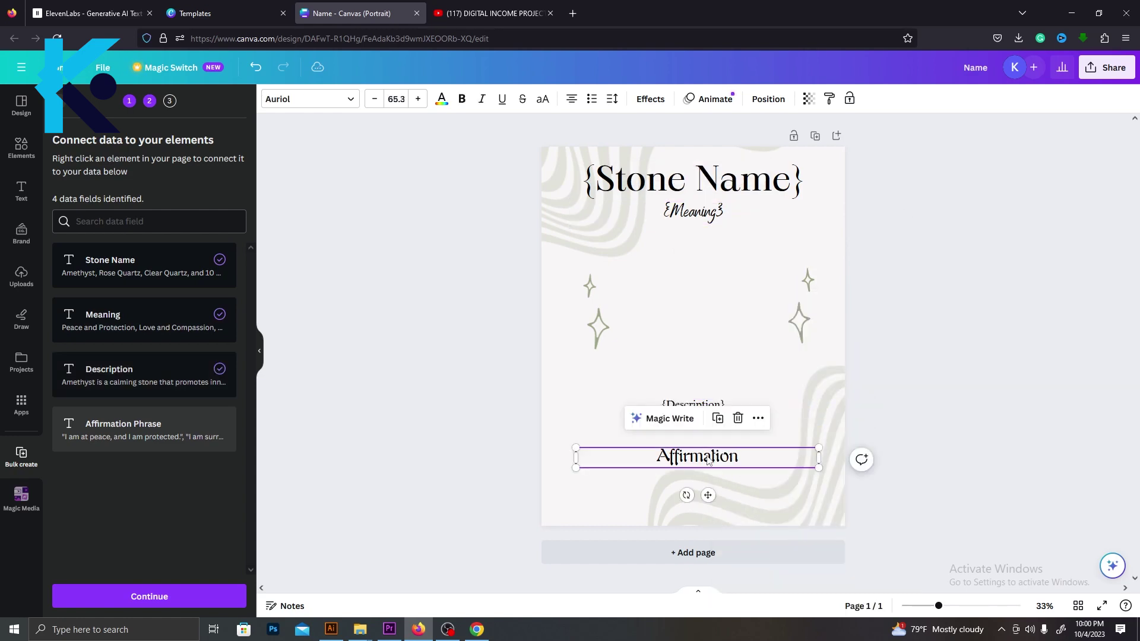
right_click(708, 463)
click(748, 495)
click(766, 550)
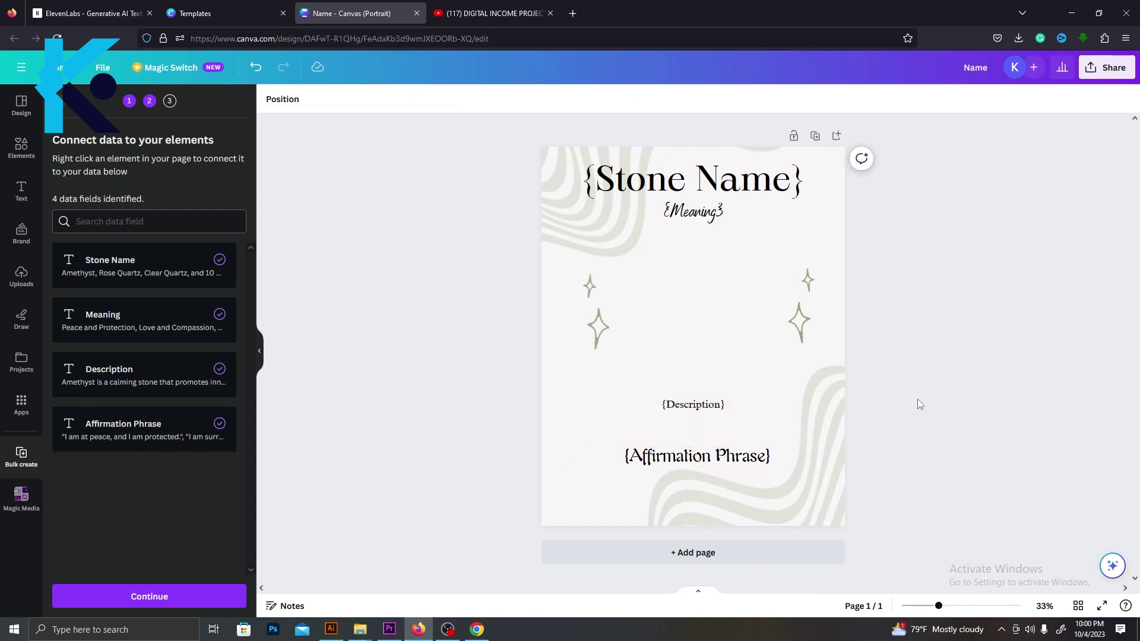
click(183, 596)
- Generate one page per stone, creating the ten-page crystal design with Amethyst first
click(156, 598)
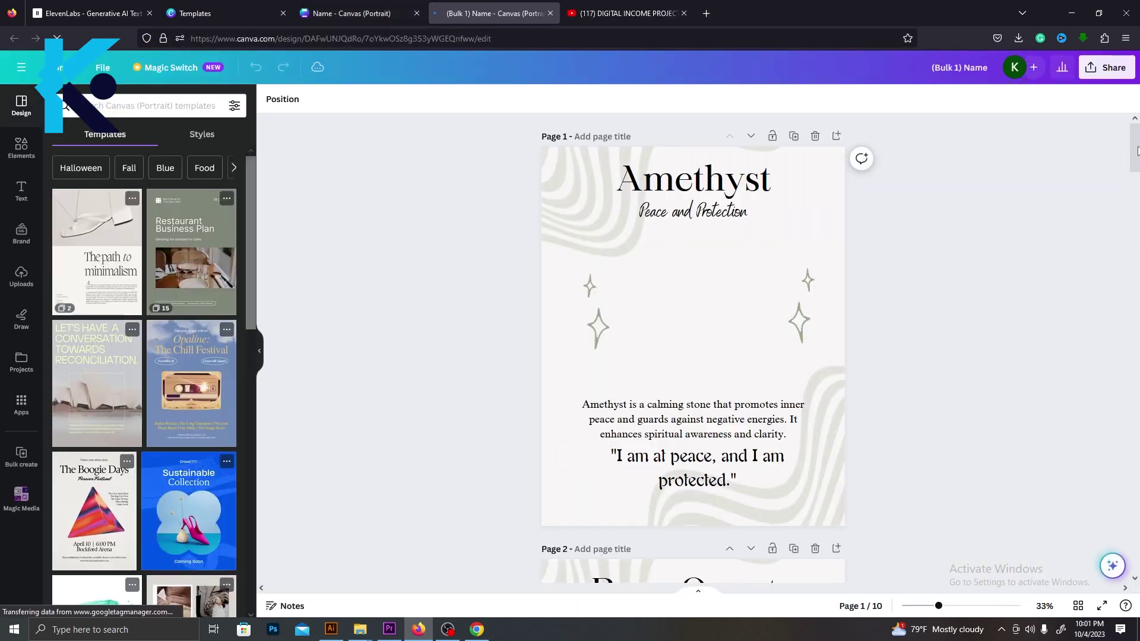
drag(1135, 147, 1137, 238)
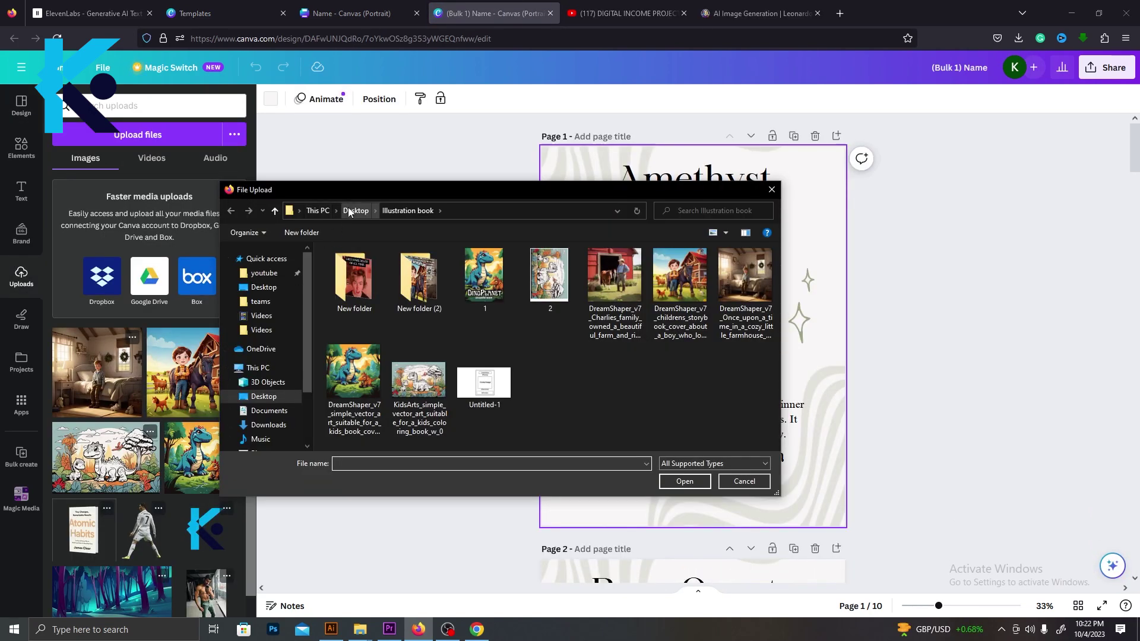
- Upload both crystal images from the Desktop > Crystals folder
click(355, 211)
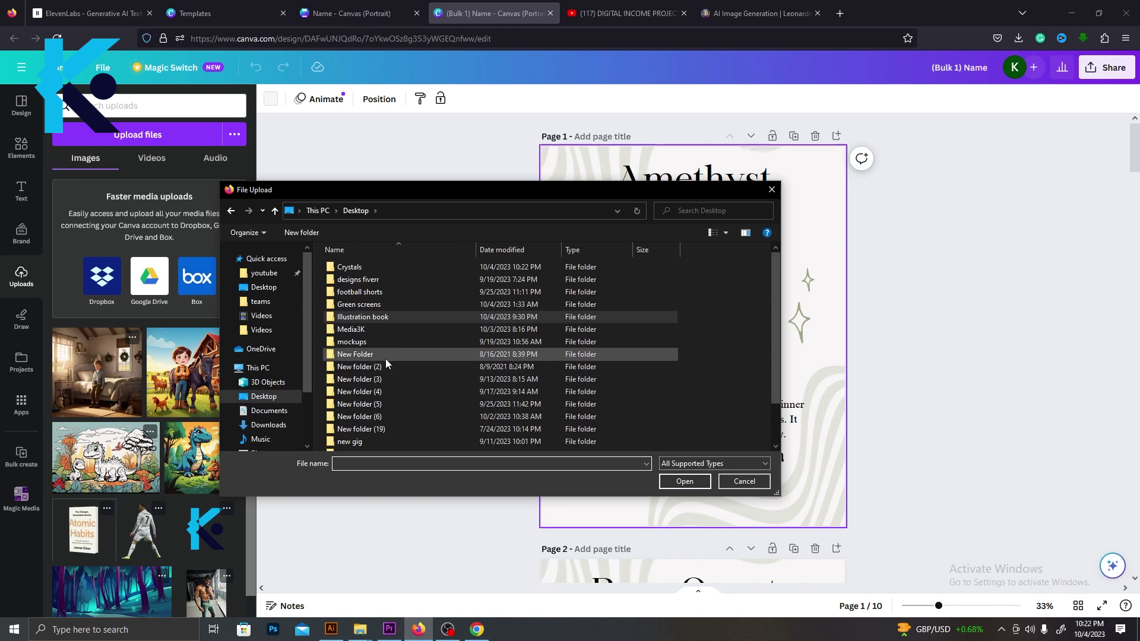
click(359, 269)
double_click(358, 268)
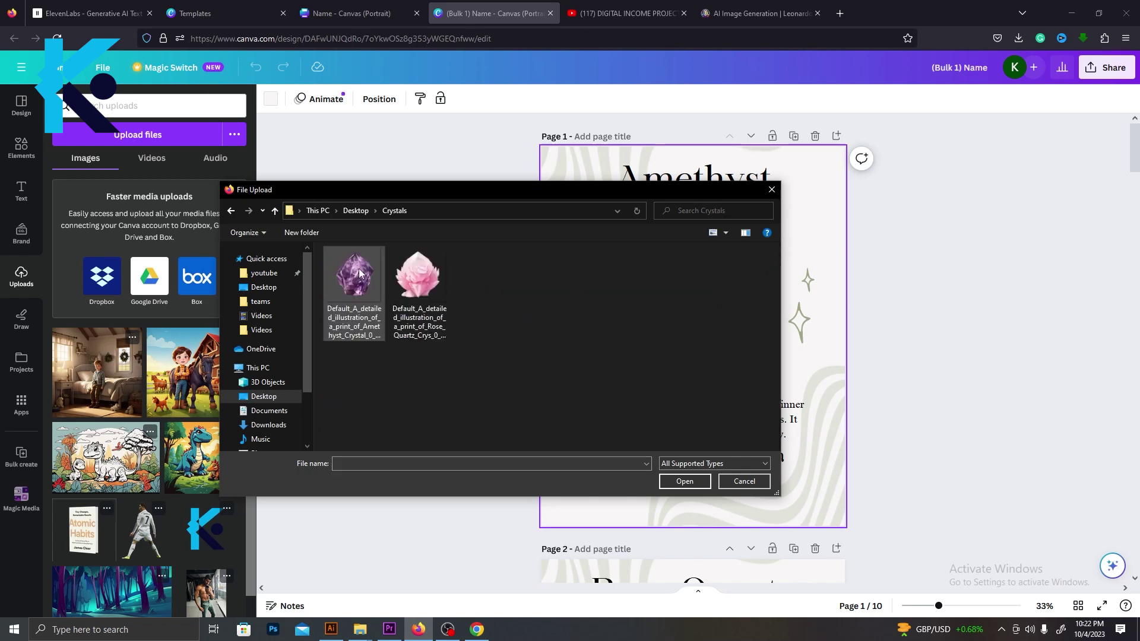
key(ctrl+a)
key(Return)
click(83, 356)
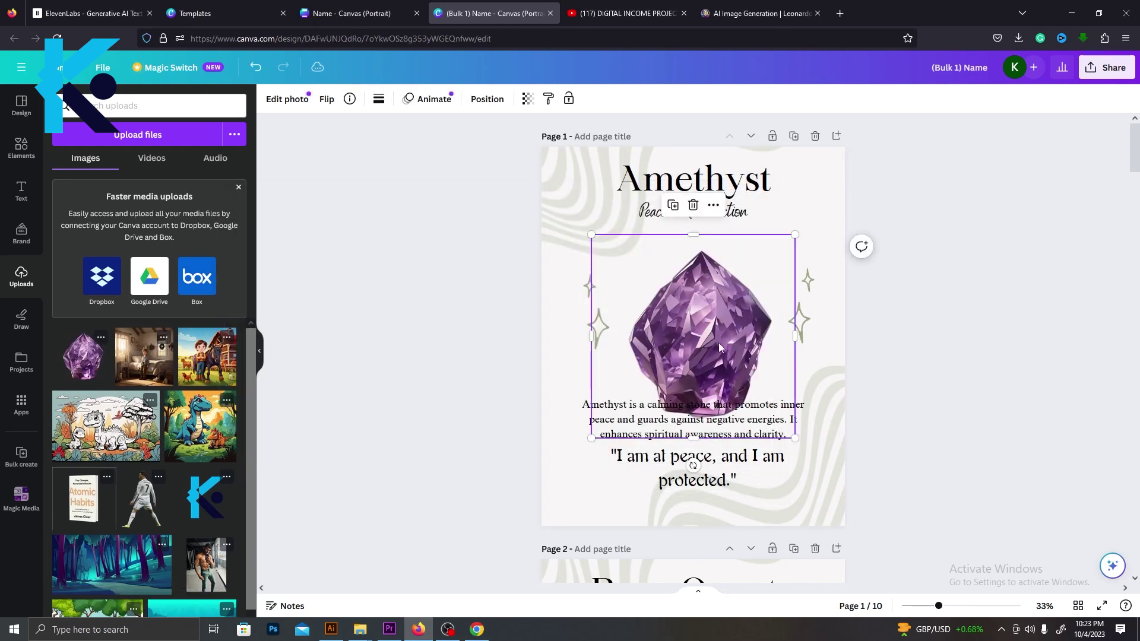
- Place the amethyst and rose quartz images on their pages between title and description
drag(718, 343, 714, 314)
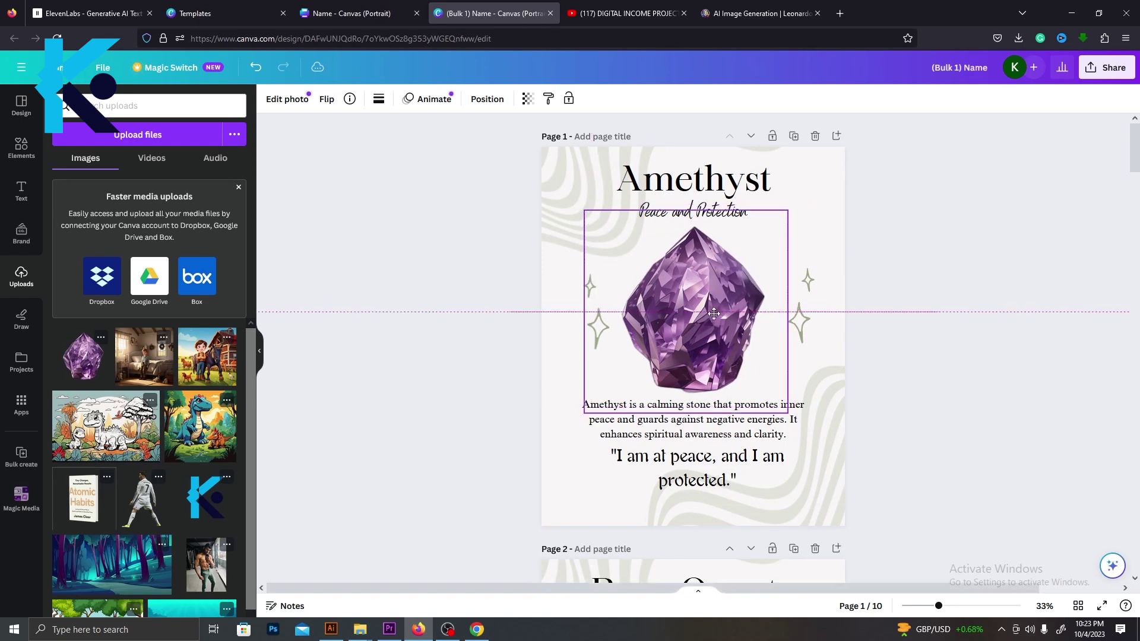
scroll(714, 313, down, 3)
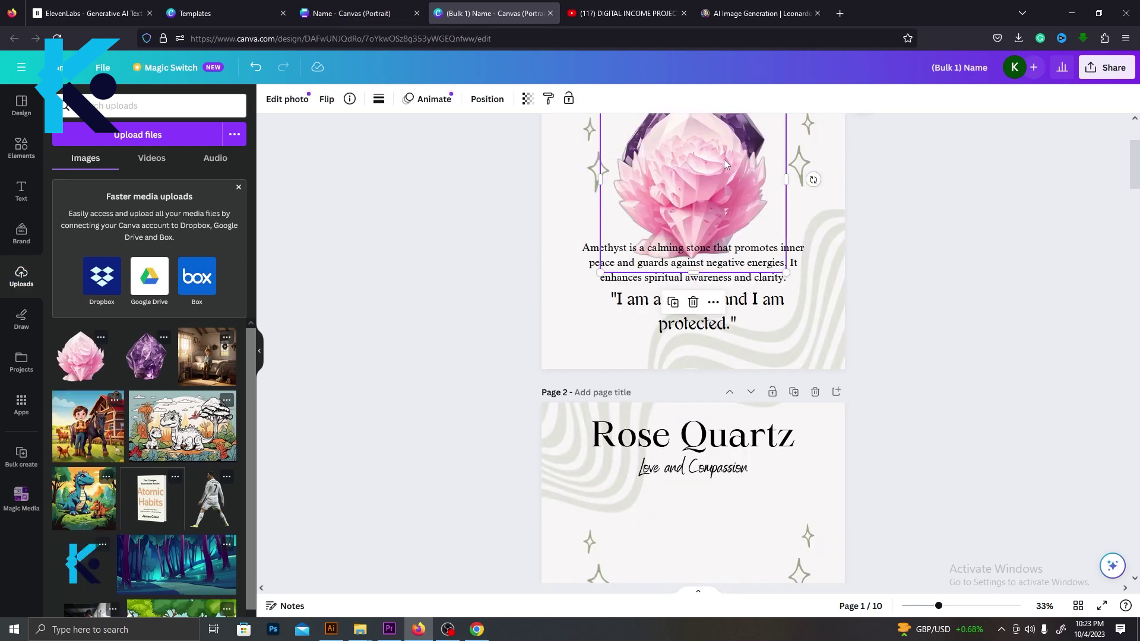
drag(724, 164, 734, 474)
scroll(846, 465, down, 4)
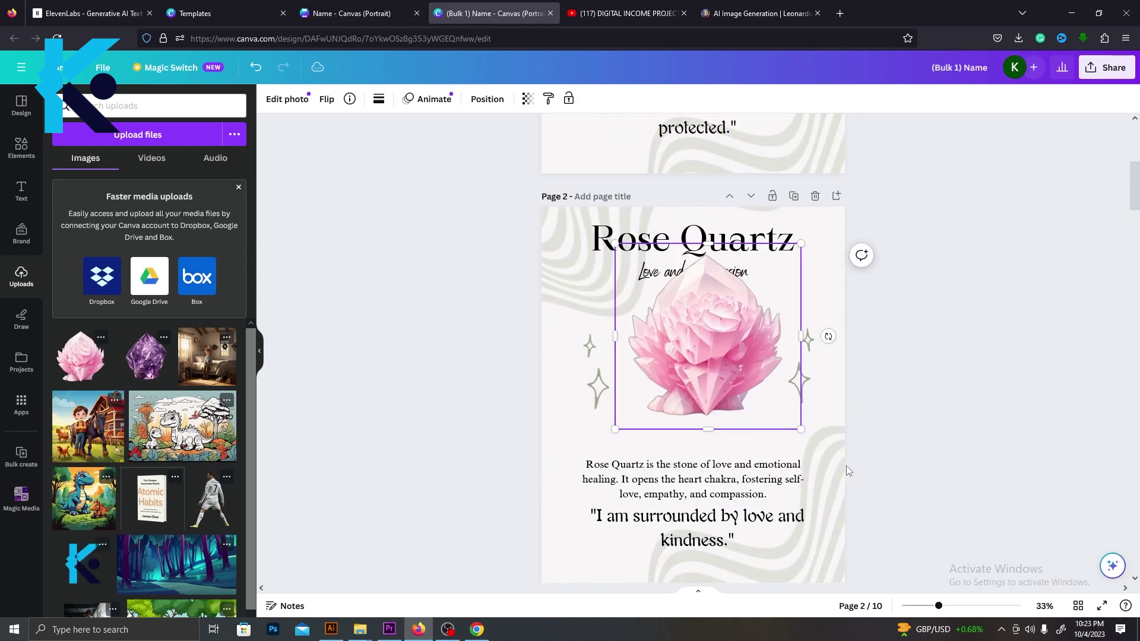
scroll(846, 471, down, 3)
drag(712, 227, 699, 261)
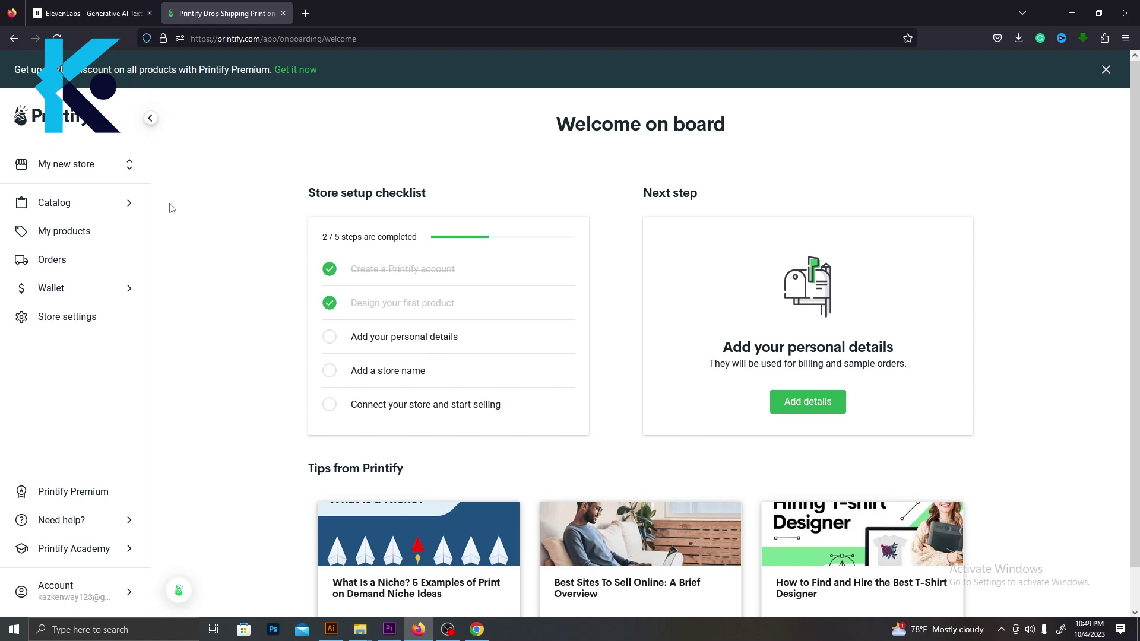
- Add a new Printify store and pick Etsy as its sales channel
click(106, 173)
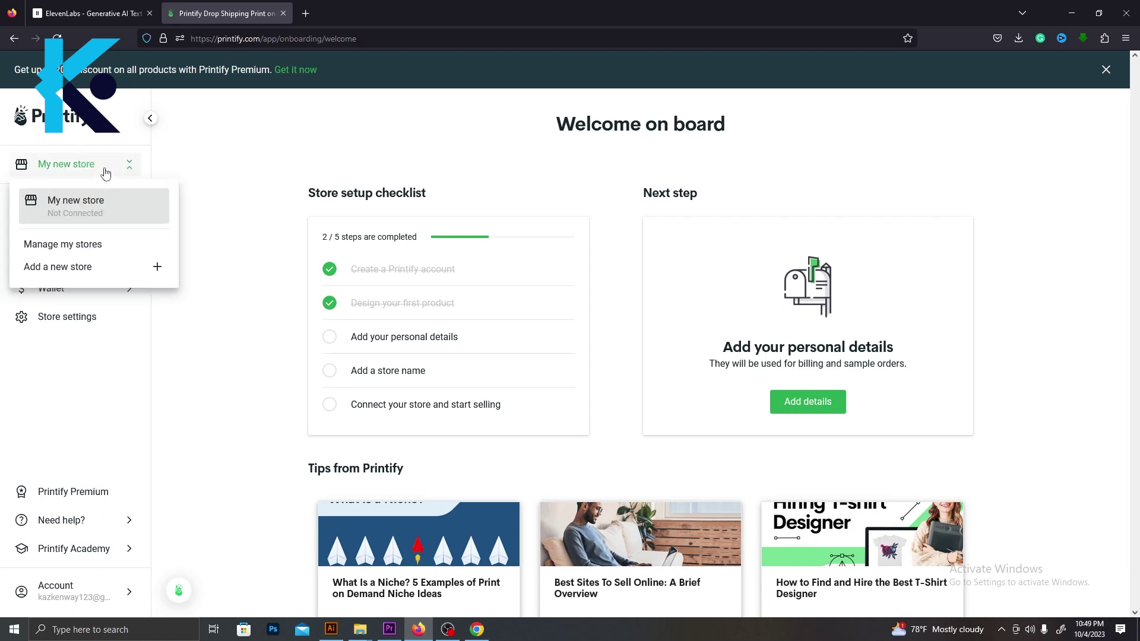
click(84, 266)
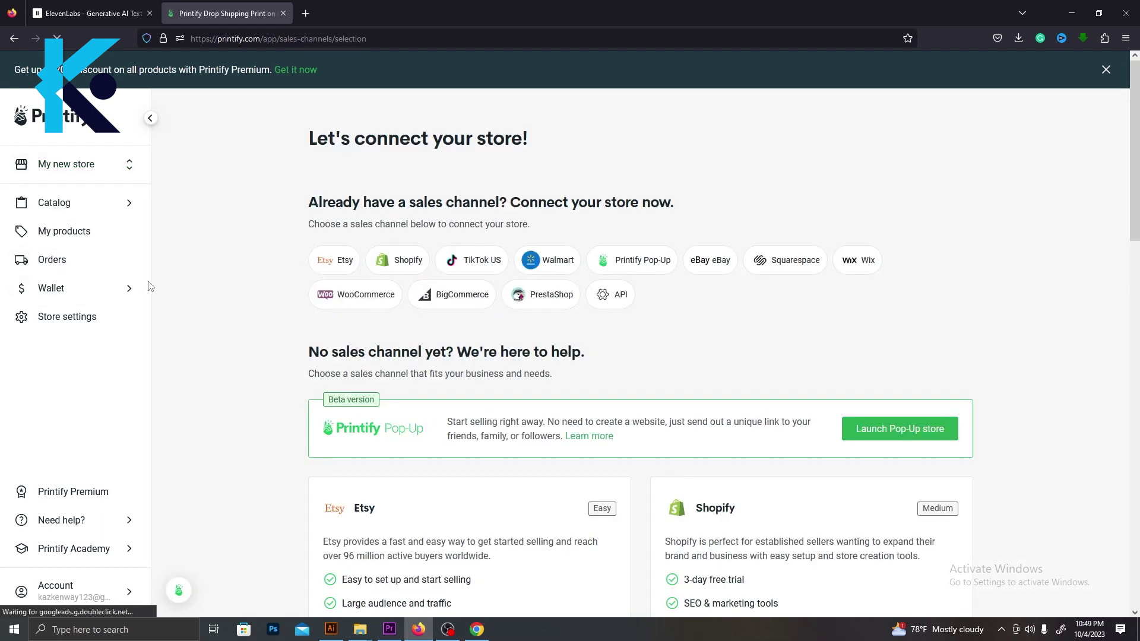
click(341, 267)
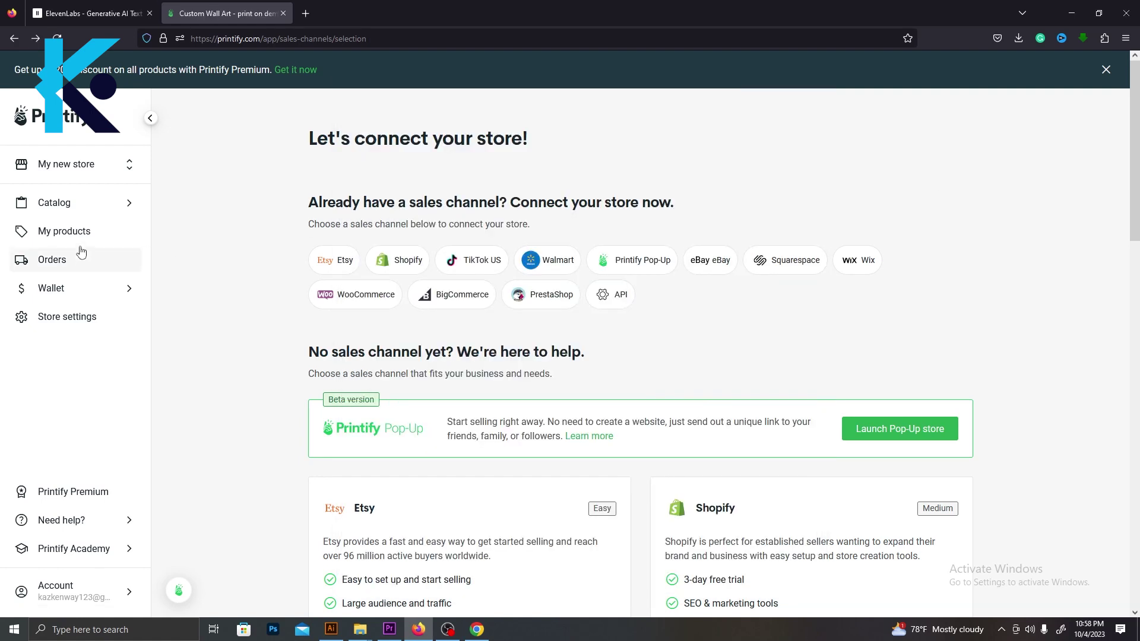
- Browse Catalog > Home & Living > Canvas and open the Canvas Gallery Wraps product
mouse_move(129, 213)
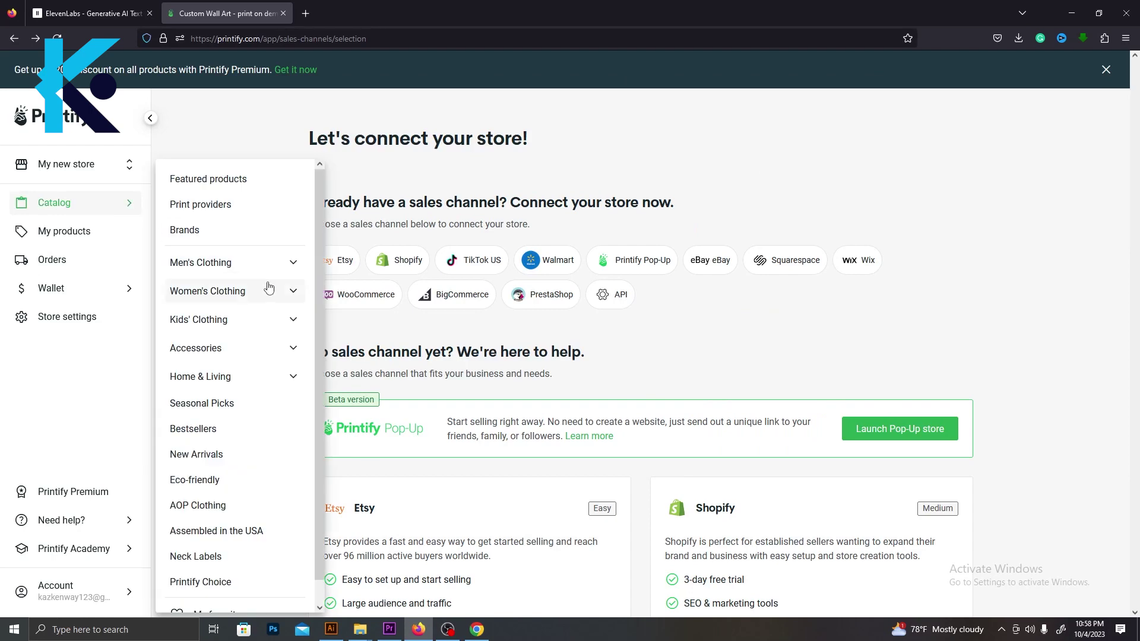
click(292, 380)
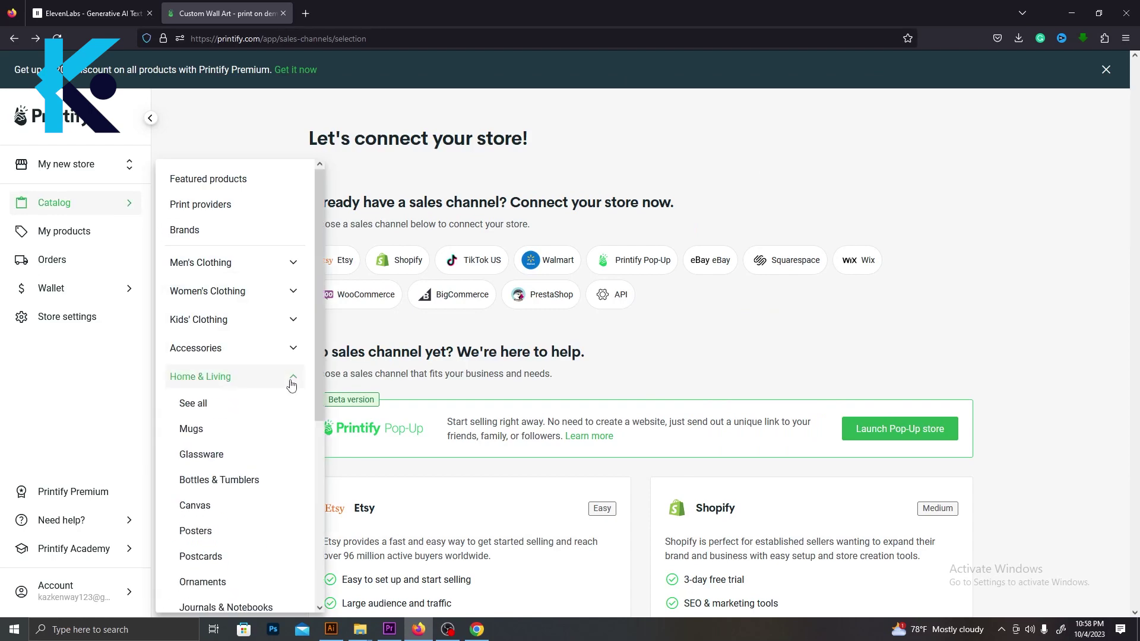
click(196, 505)
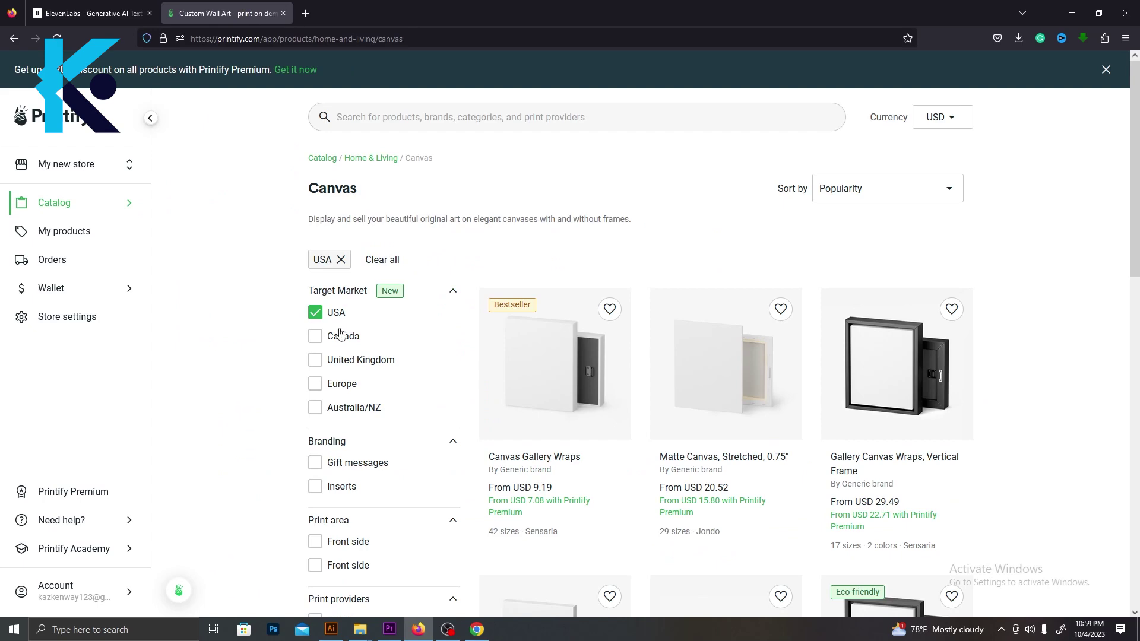
scroll(642, 255, down, 1)
scroll(641, 255, down, 7)
scroll(565, 247, up, 7)
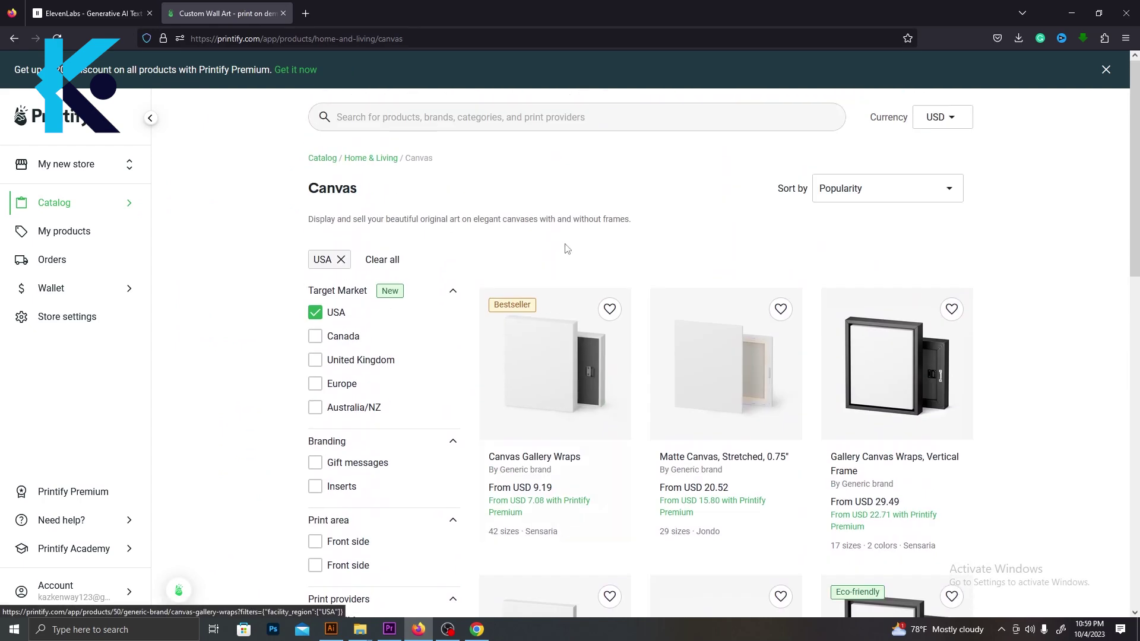
click(567, 386)
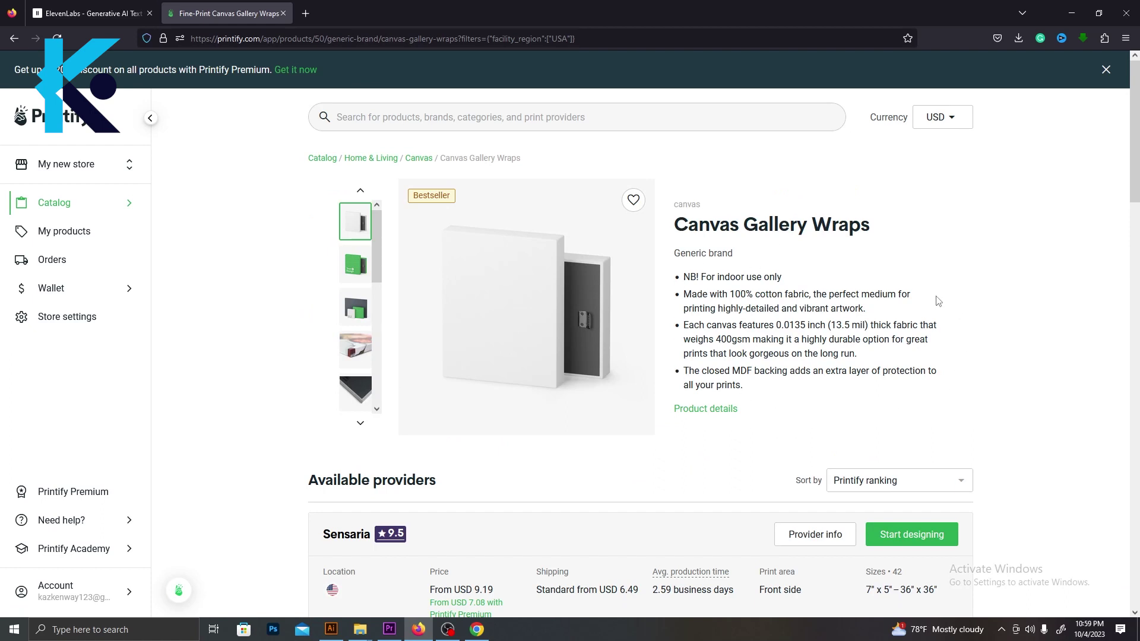
scroll(911, 487, down, 1)
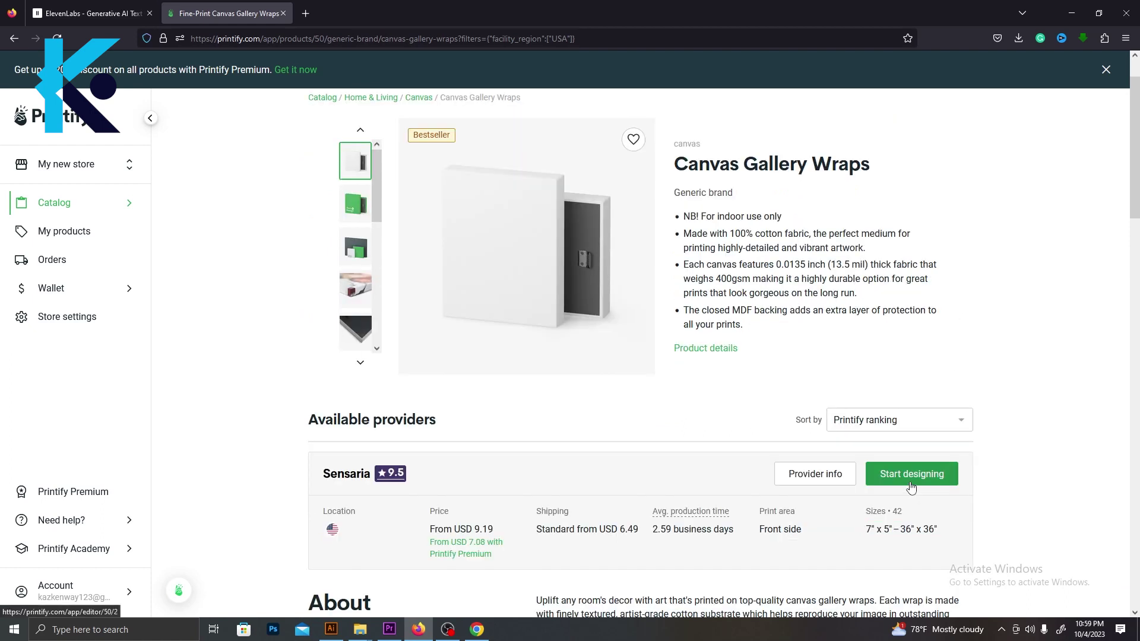
- Start designing a Canvas Gallery Wrap limited to the 8"x10" size variant
click(912, 487)
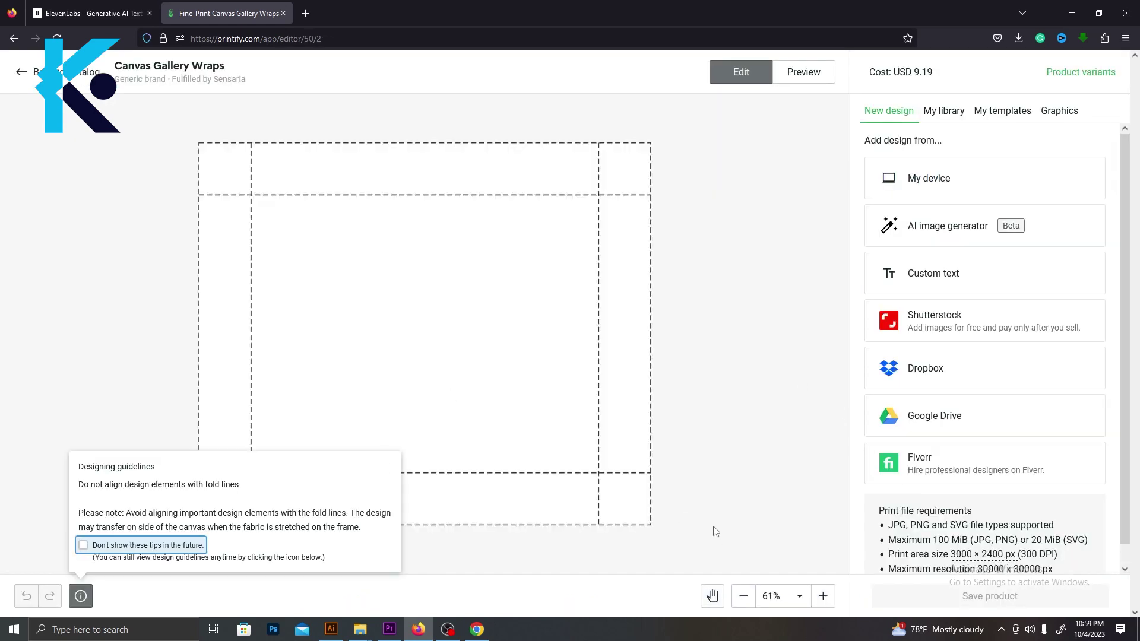
click(716, 478)
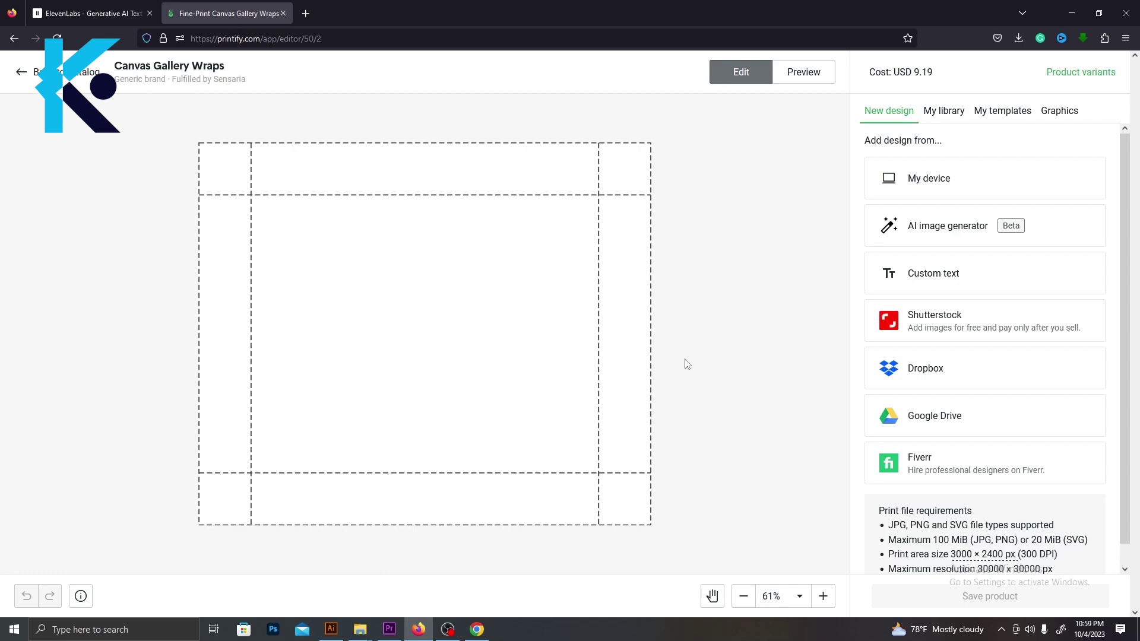
click(1078, 72)
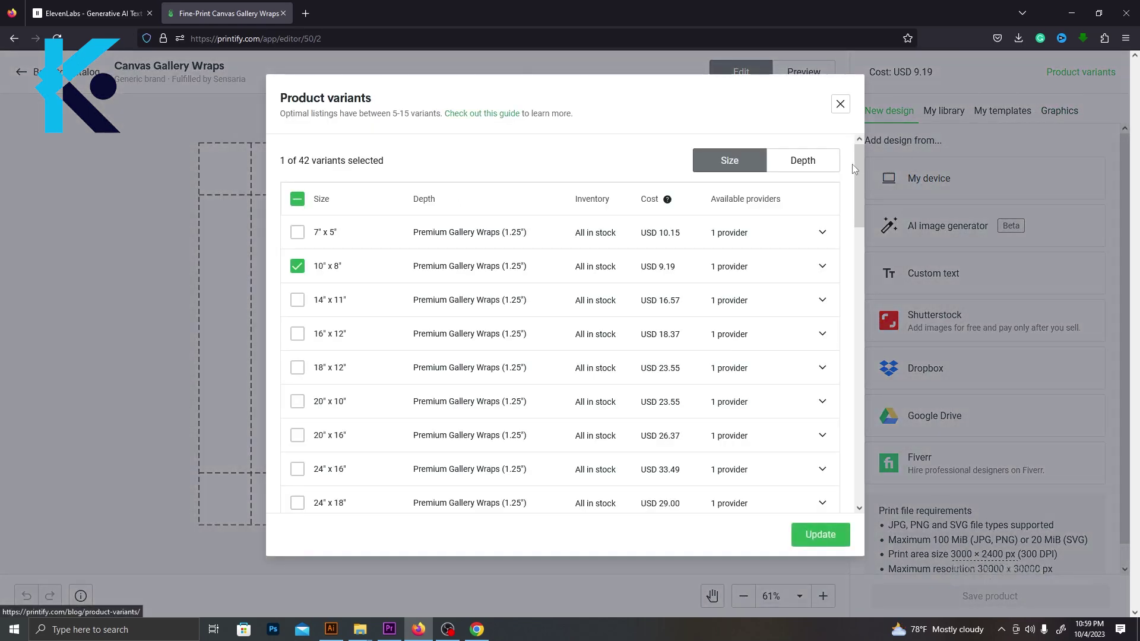
click(297, 199)
scroll(294, 356, down, 5)
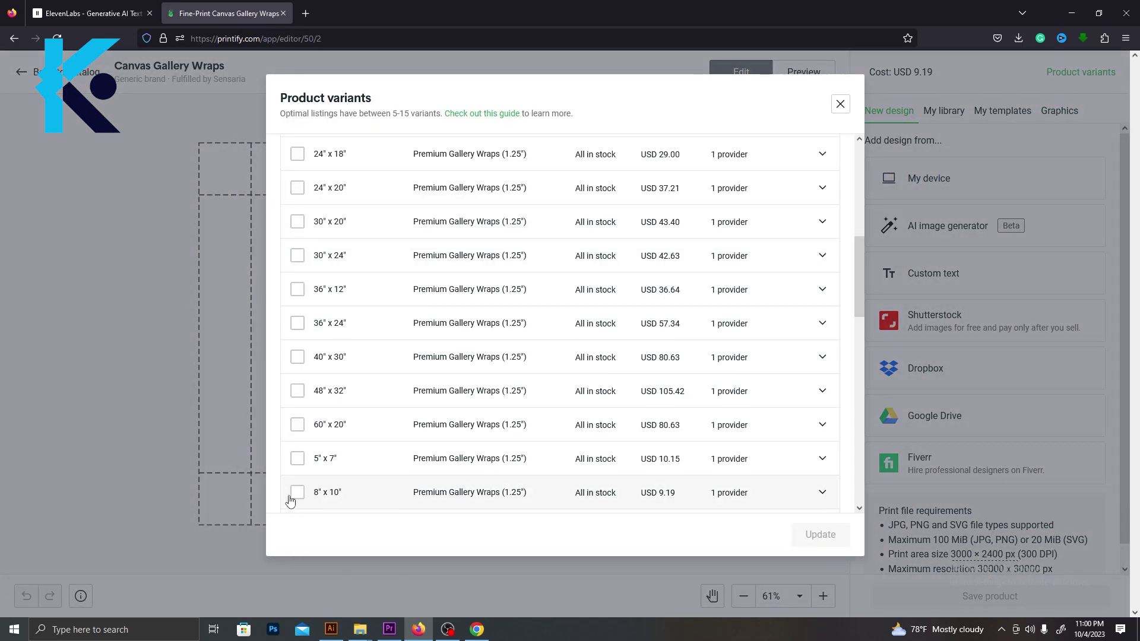
click(297, 493)
click(820, 537)
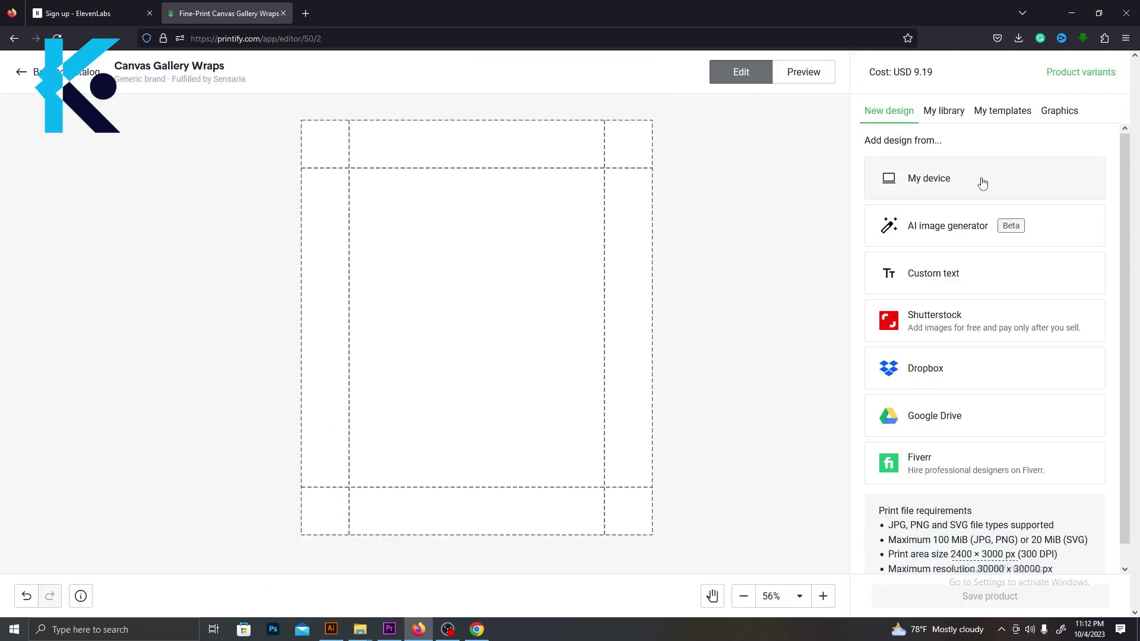
- Upload the amethyst image from the Crystals folder, preview the mockup, and save the product
click(983, 183)
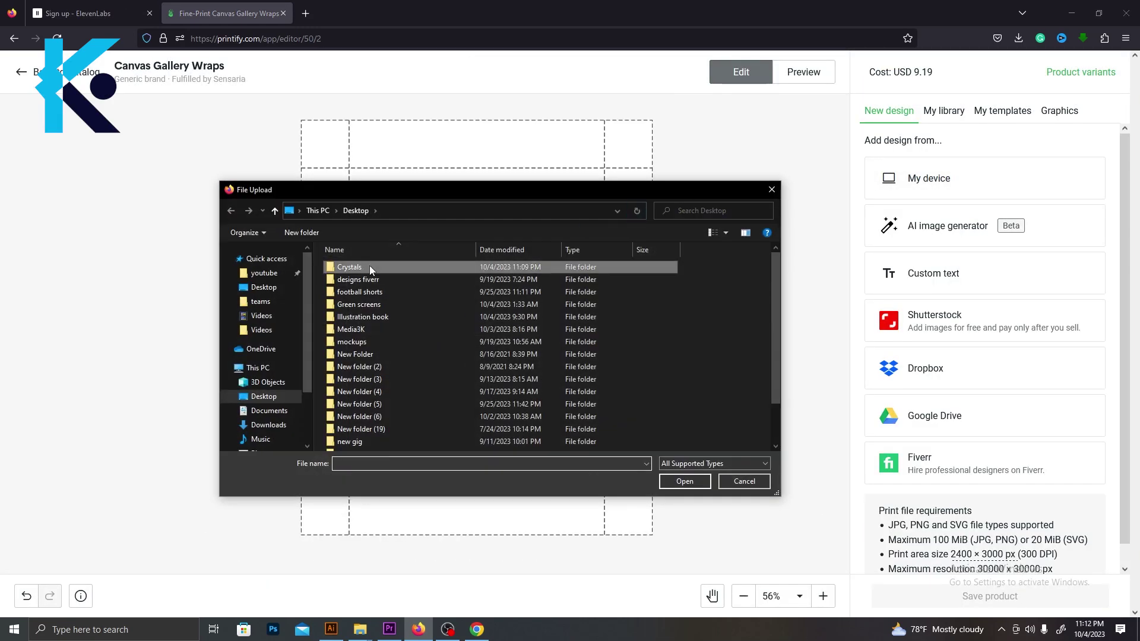
double_click(369, 266)
double_click(369, 269)
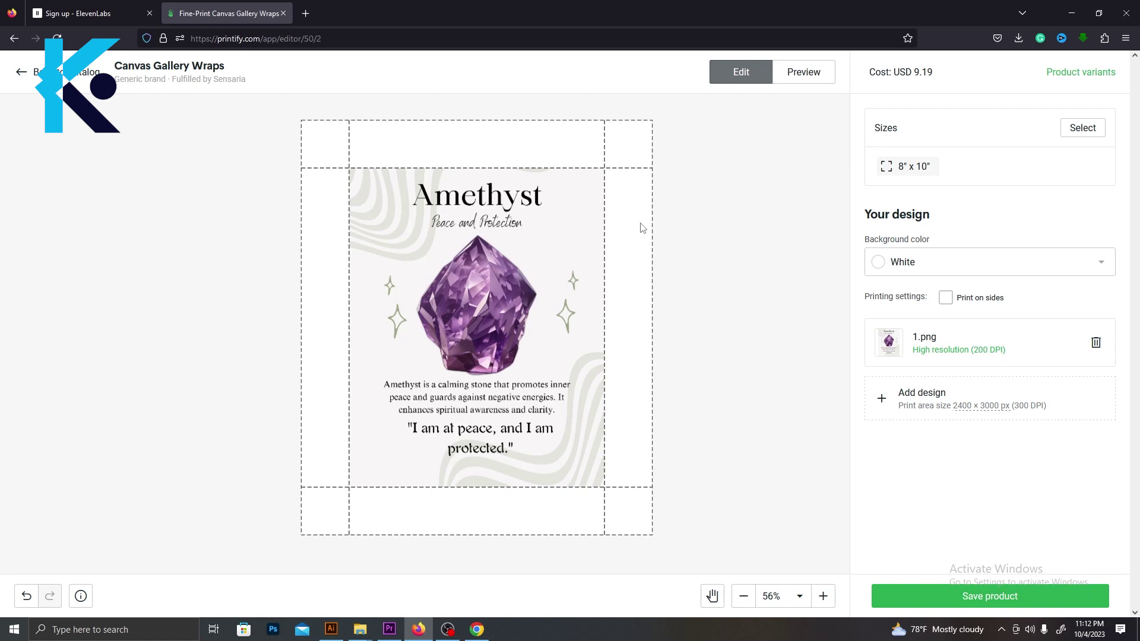
click(788, 86)
click(737, 77)
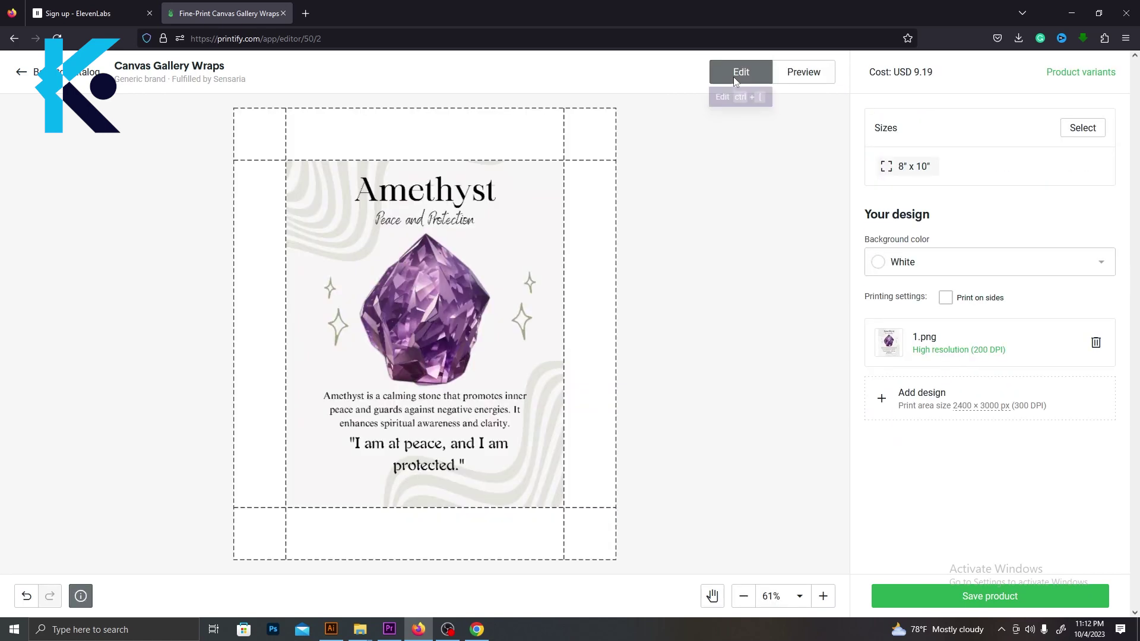
click(986, 596)
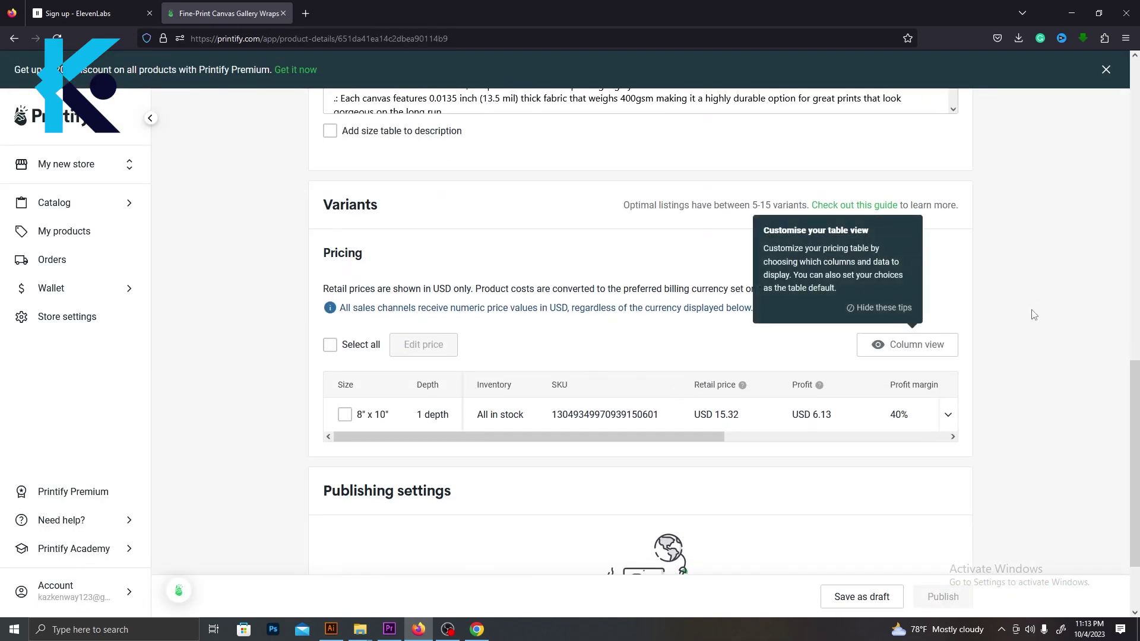
- Set the 8"x10" canvas retail price to 21.99 USD, yielding 12.80 USD profit
scroll(1034, 315, up, 6)
scroll(422, 333, up, 1)
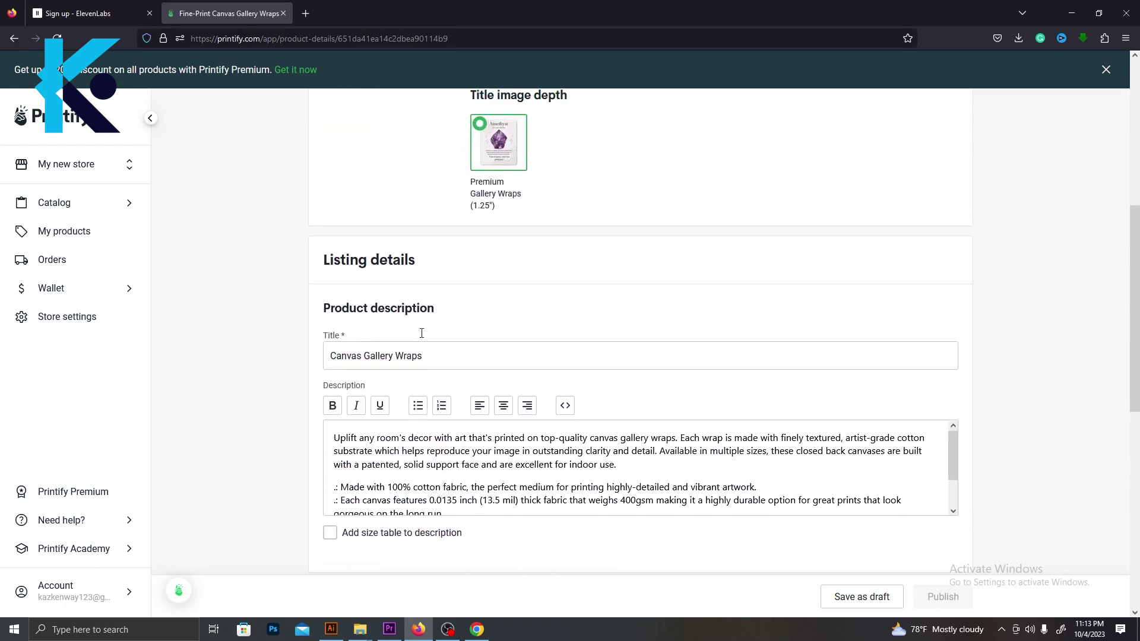
scroll(423, 334, up, 1)
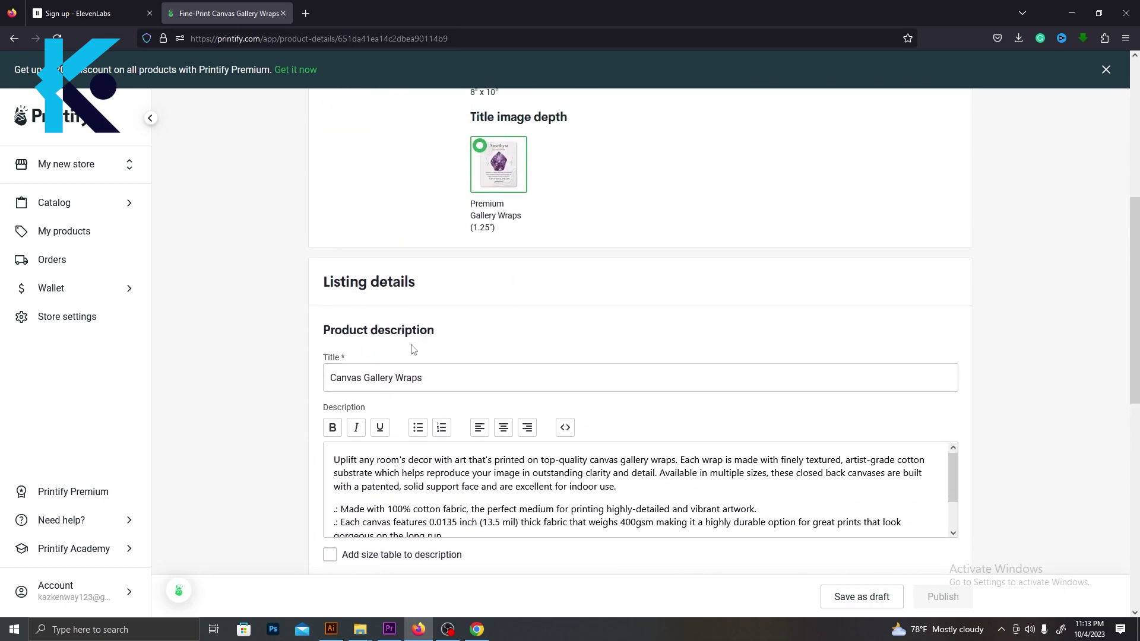
scroll(413, 349, up, 2)
scroll(594, 327, down, 8)
click(708, 311)
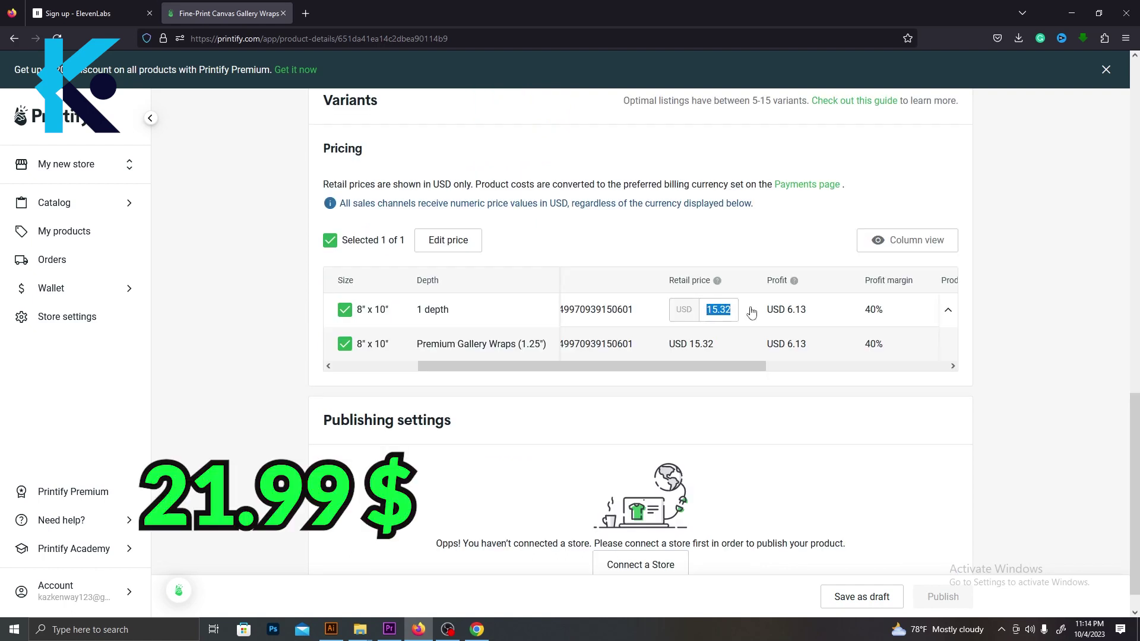
text(21.)
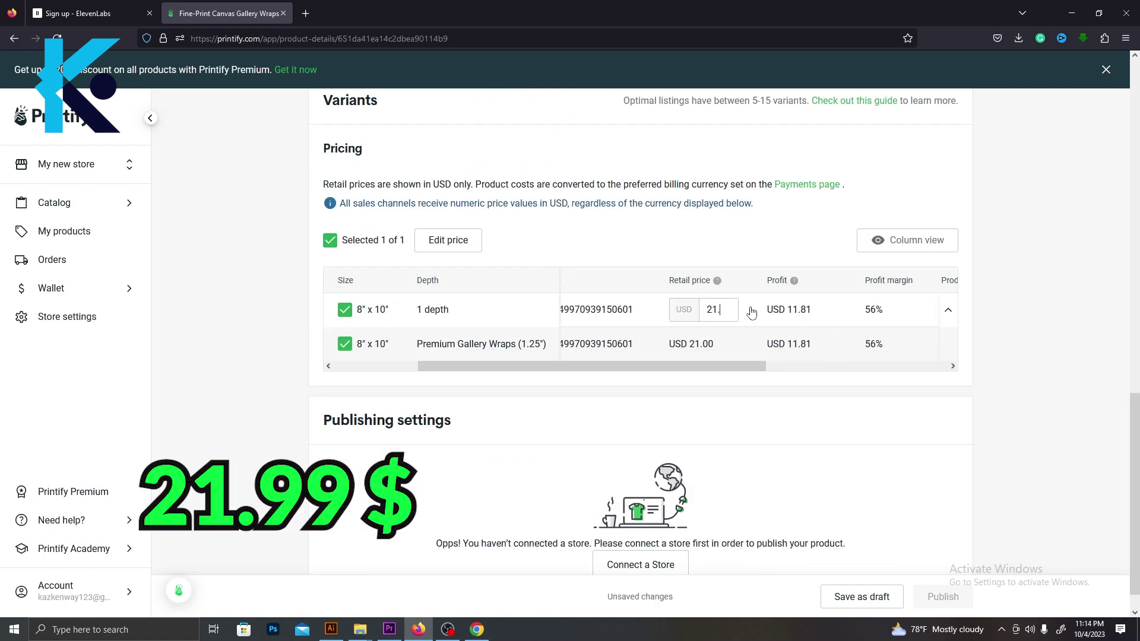
text(99)
click(823, 422)
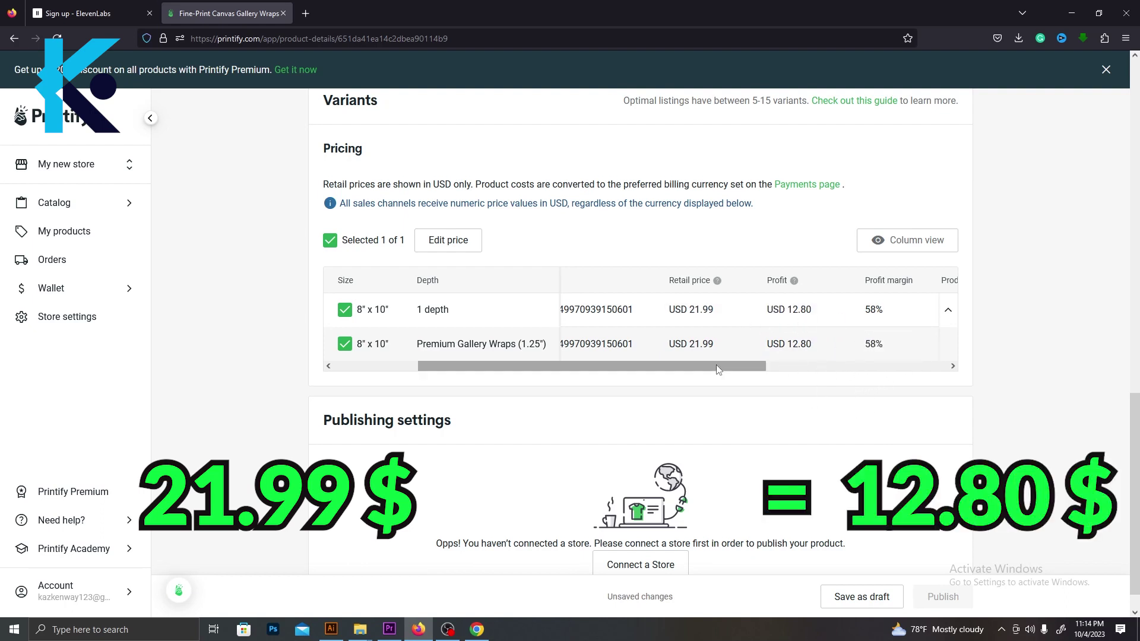
scroll(718, 376, down, 1)
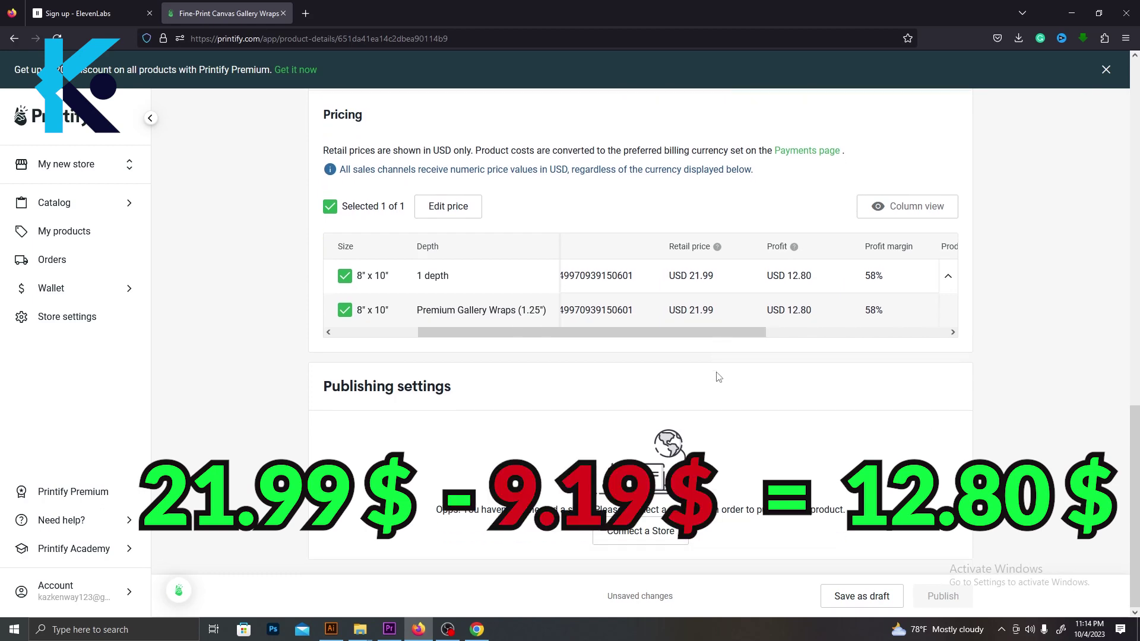
scroll(718, 377, up, 5)
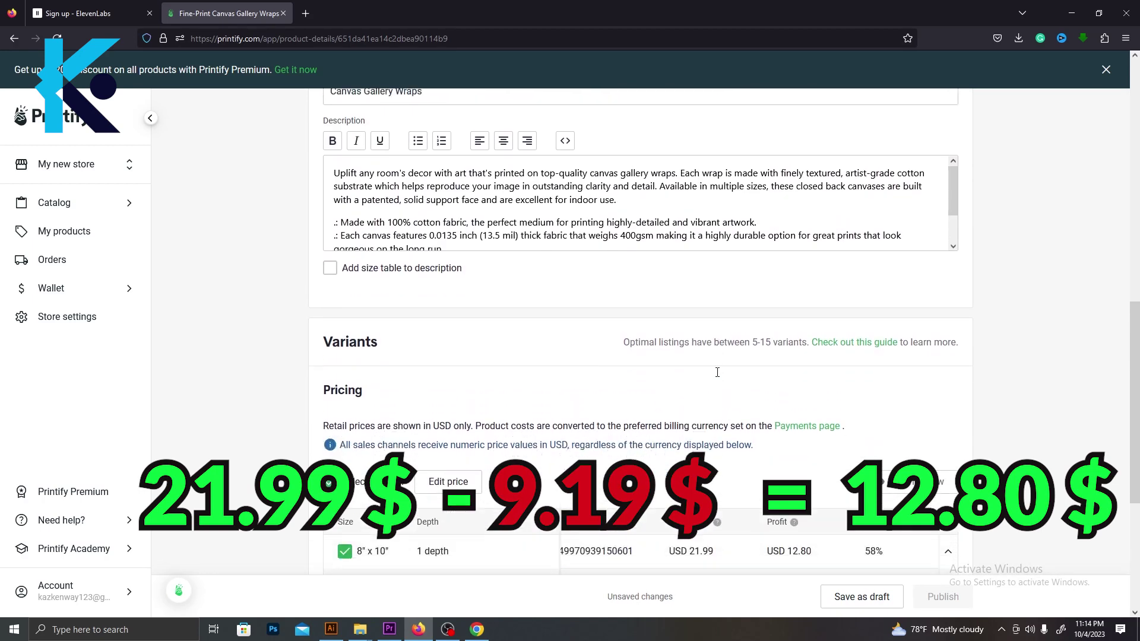
scroll(718, 372, down, 3)
scroll(718, 377, up, 1)
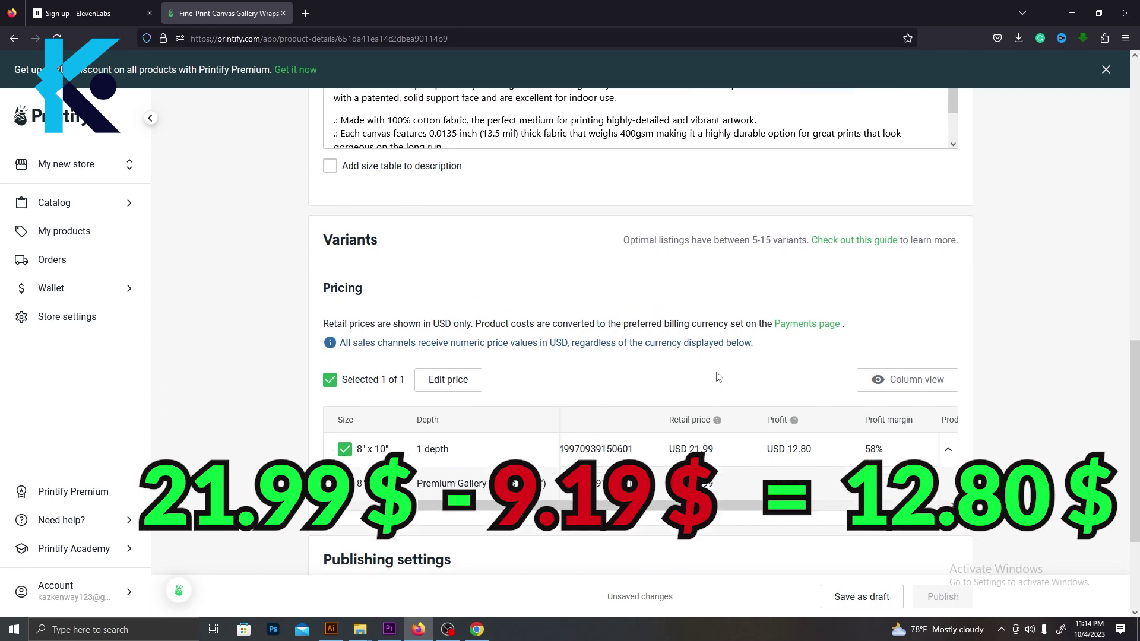
scroll(720, 373, down, 1)
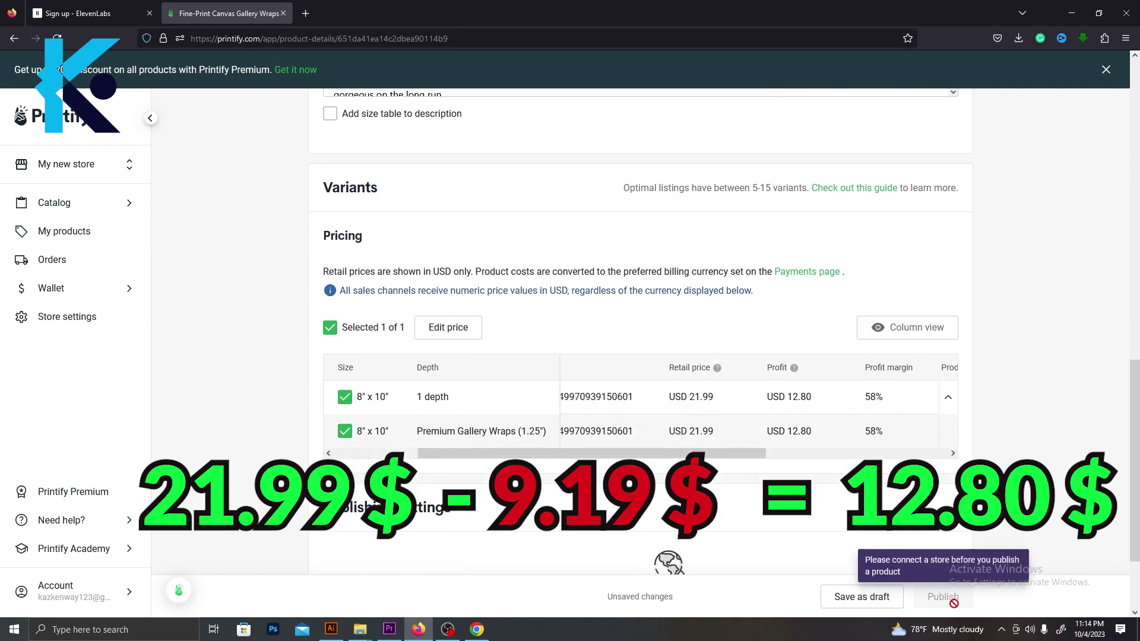